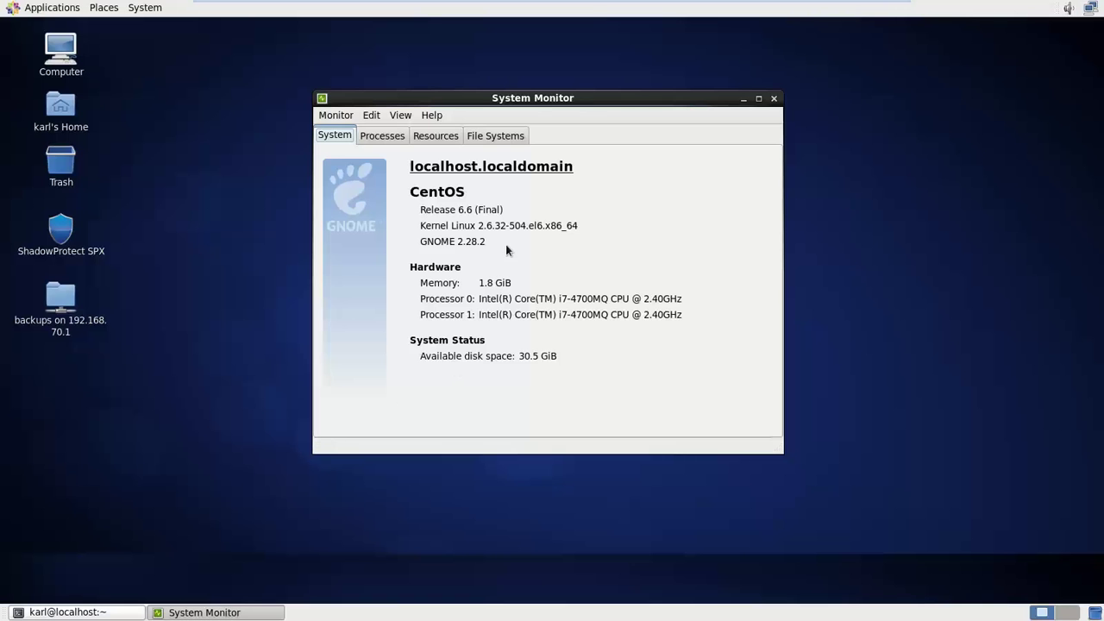
# Step: Review the /dev/sda2 root, /dev/sda1 /boot and /dev/sdb2 /mnt/Data file systems in the File Systems list
pyautogui.click(511, 133)
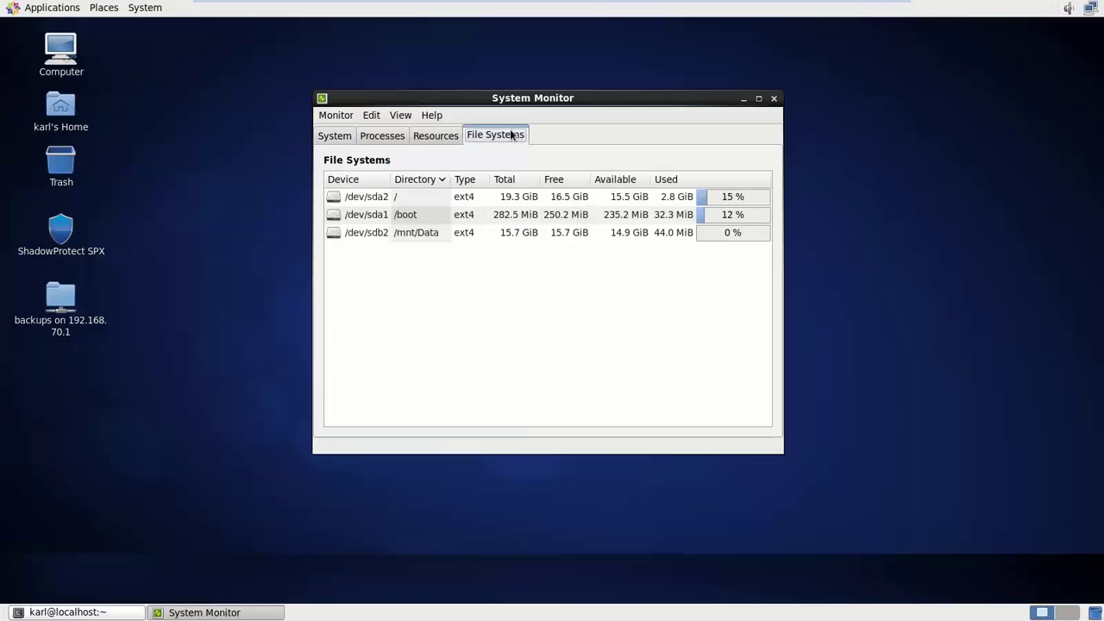
pyautogui.click(380, 204)
pyautogui.click(378, 214)
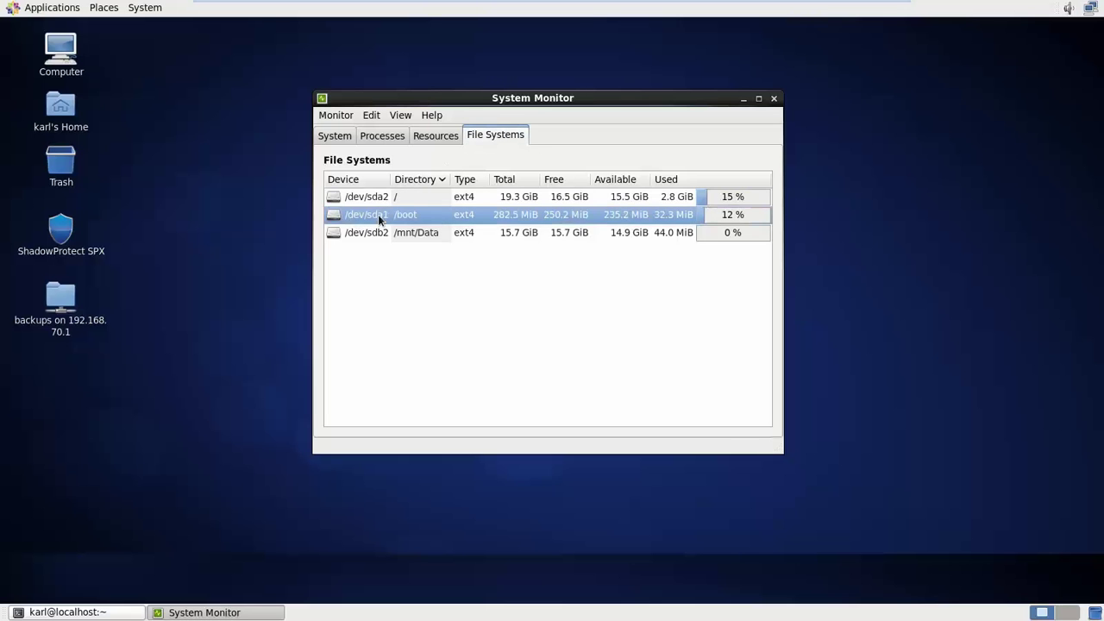
pyautogui.click(369, 233)
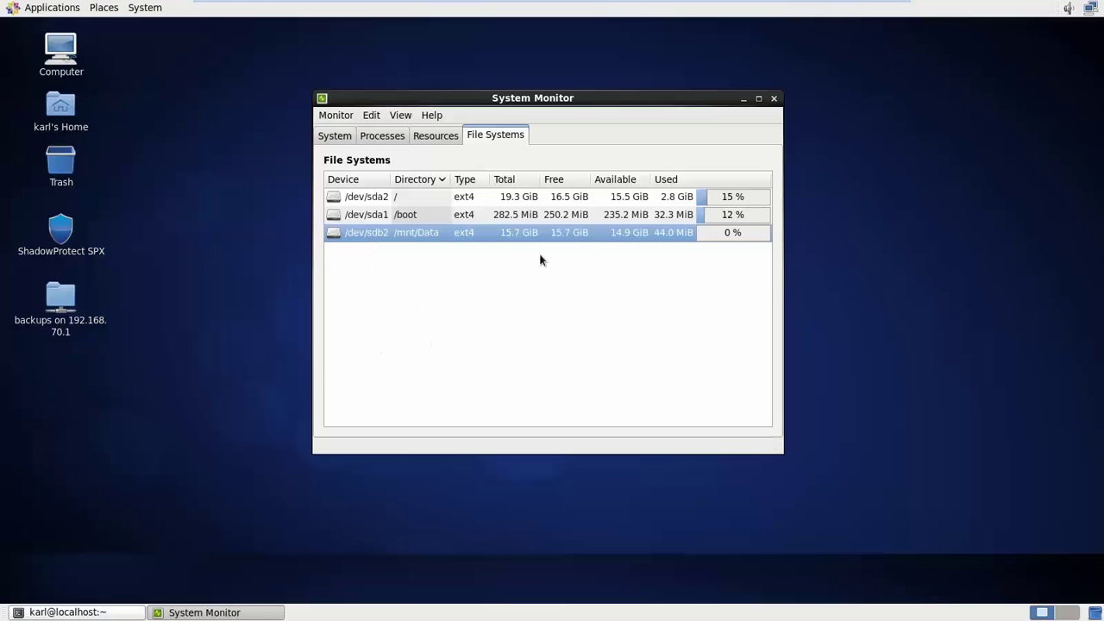
# Step: Close System Monitor and highlight the 192.168.70.1:/backups cifs line on /mnt/backups in the mount output
pyautogui.click(774, 100)
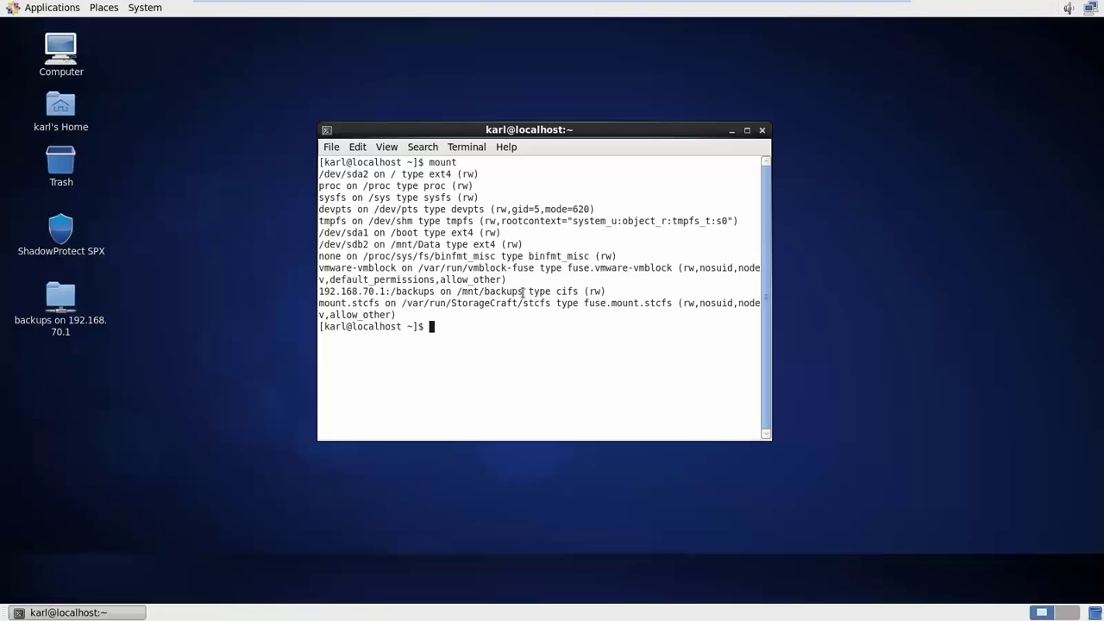
pyautogui.moveTo(611, 294); pyautogui.dragTo(319, 294)
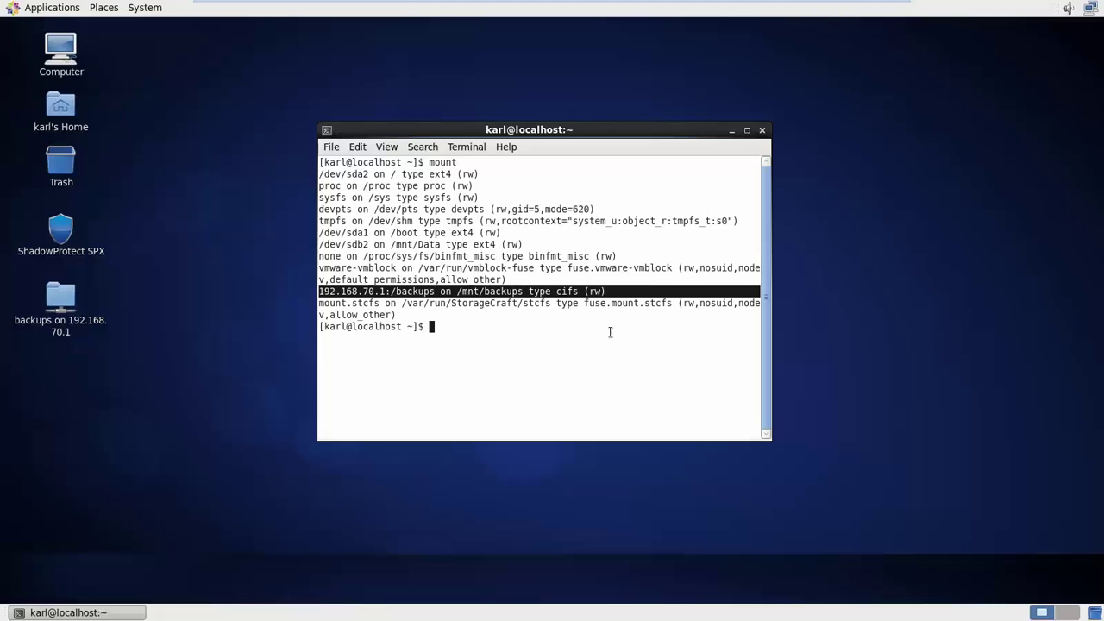
# Step: Close the terminal and launch ShadowProtect SPX from Applications > System Tools
pyautogui.click(764, 131)
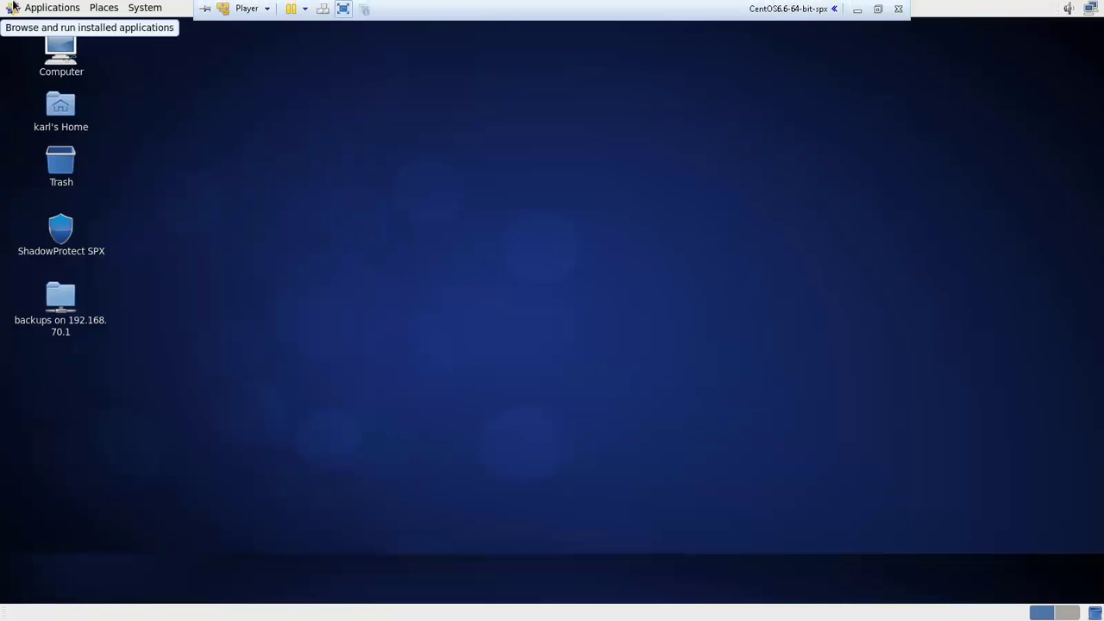
pyautogui.click(13, 6)
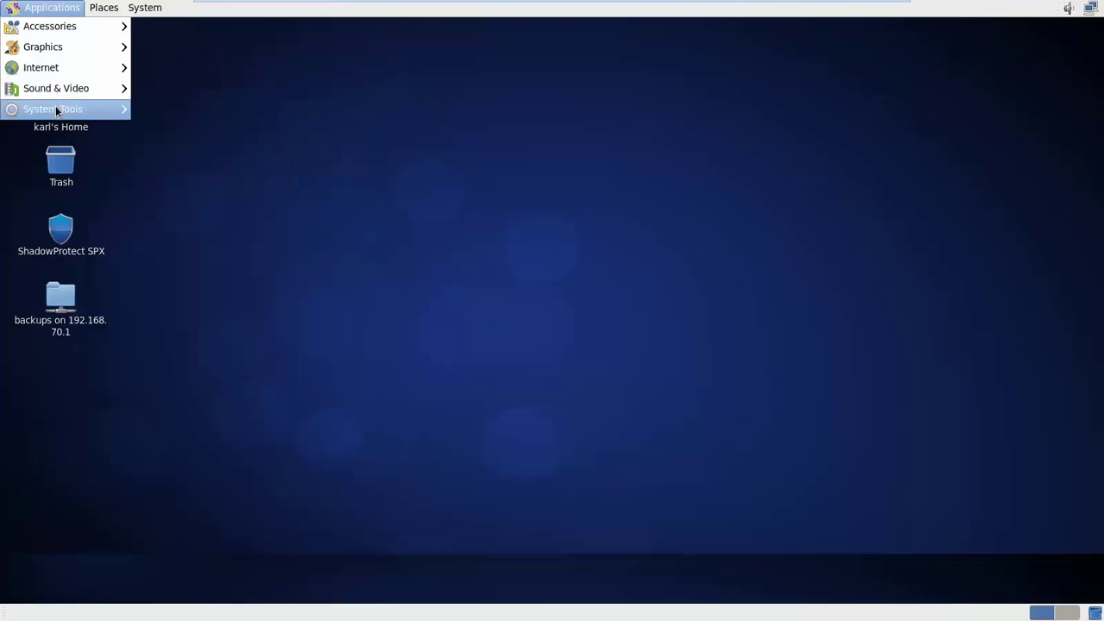
pyautogui.moveTo(56, 109)
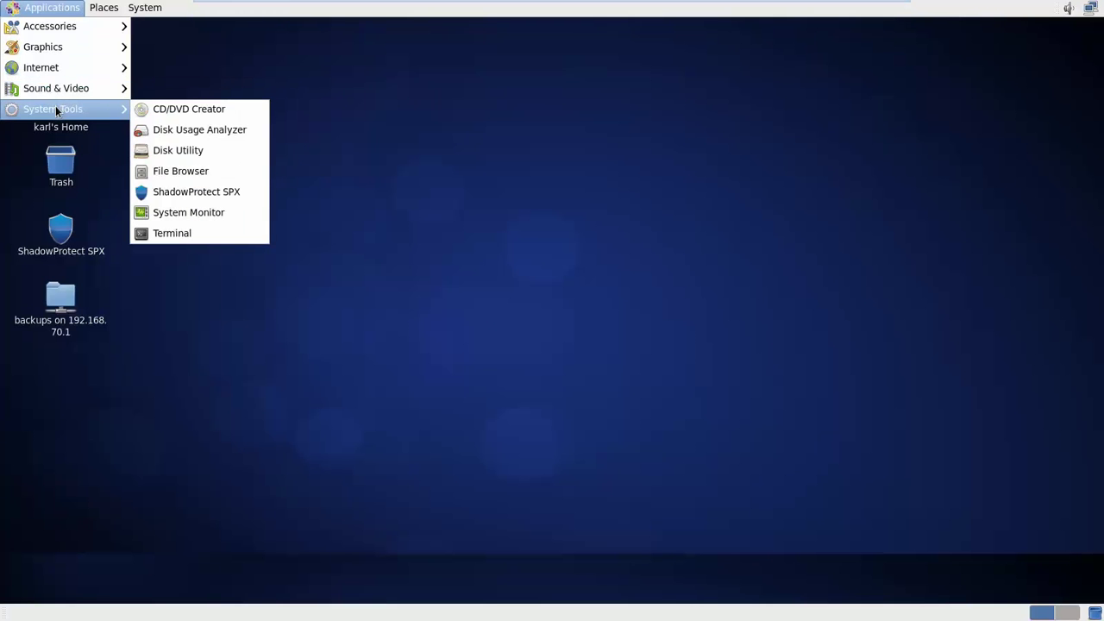
pyautogui.click(240, 195)
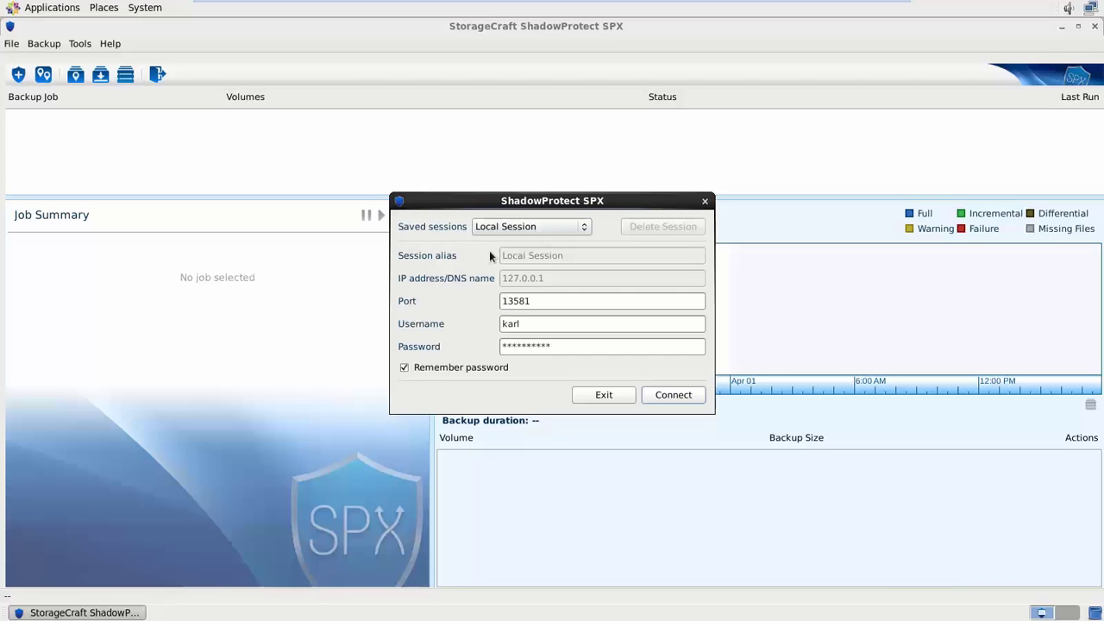
# Step: Connect to the saved Local Session at 127.0.0.1, port 13581
pyautogui.click(545, 230)
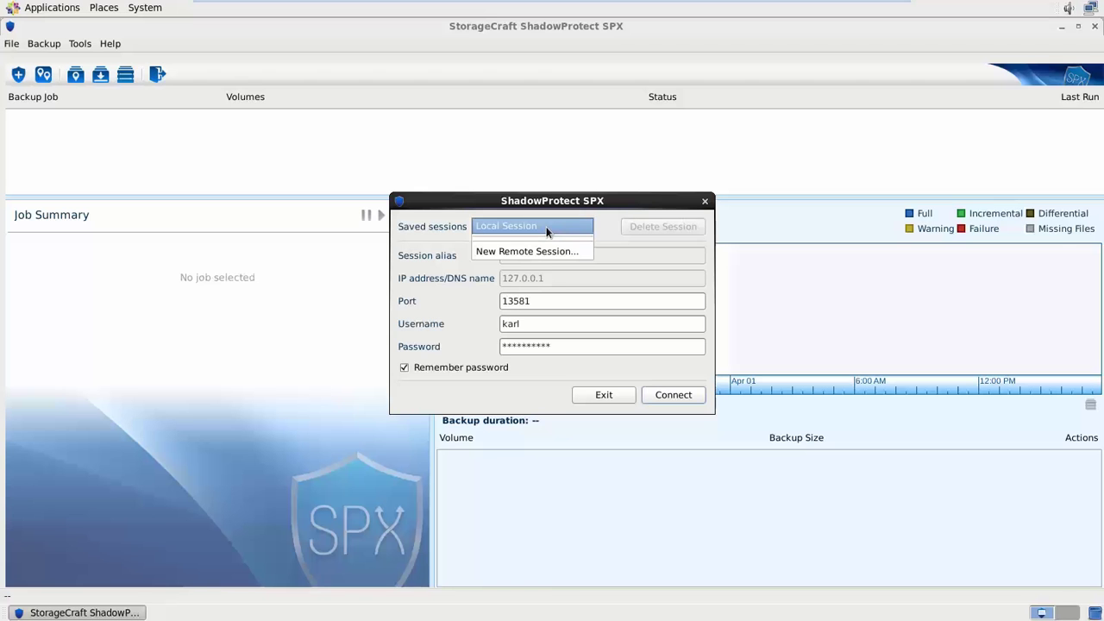
pyautogui.click(546, 228)
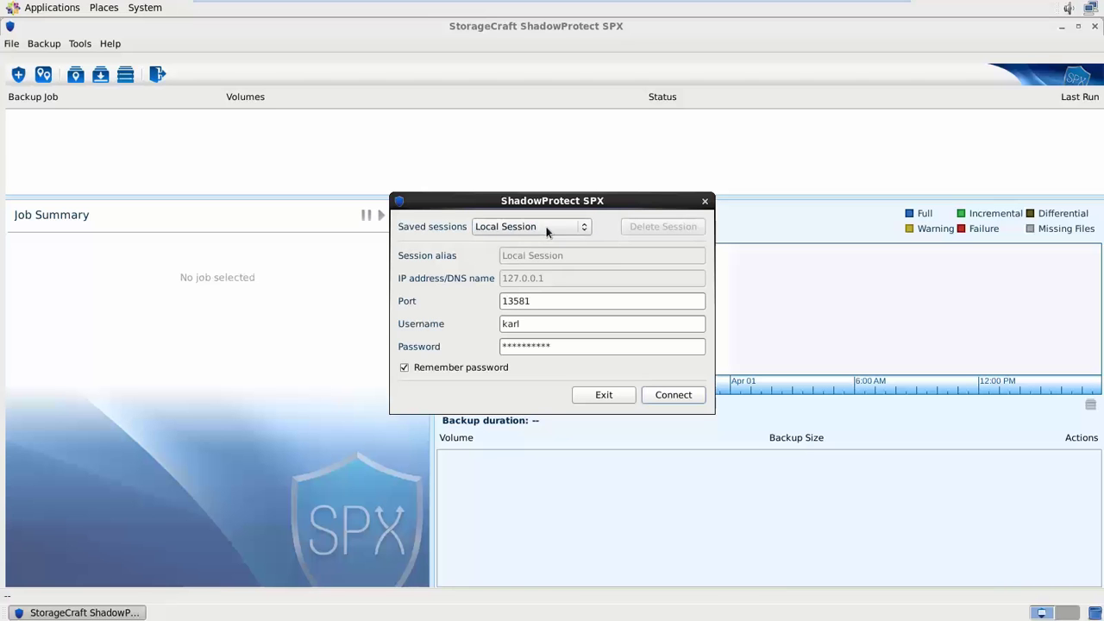
pyautogui.click(686, 395)
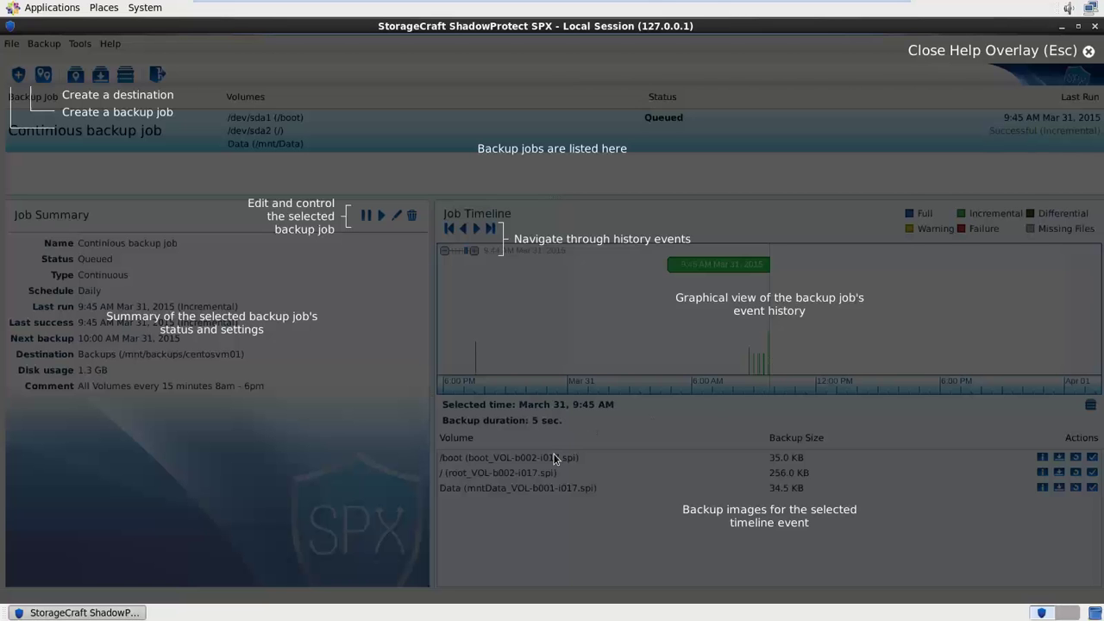
# Step: Create a new job named 'Demo SPX' with the comment 'Backup comment'
pyautogui.click(967, 53)
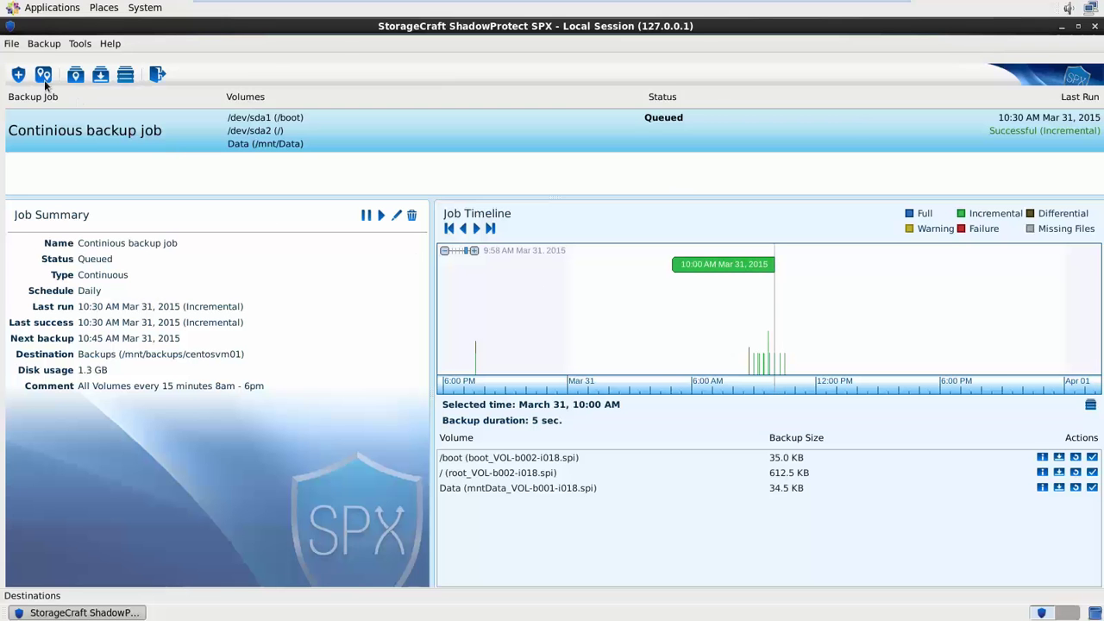
pyautogui.click(19, 75)
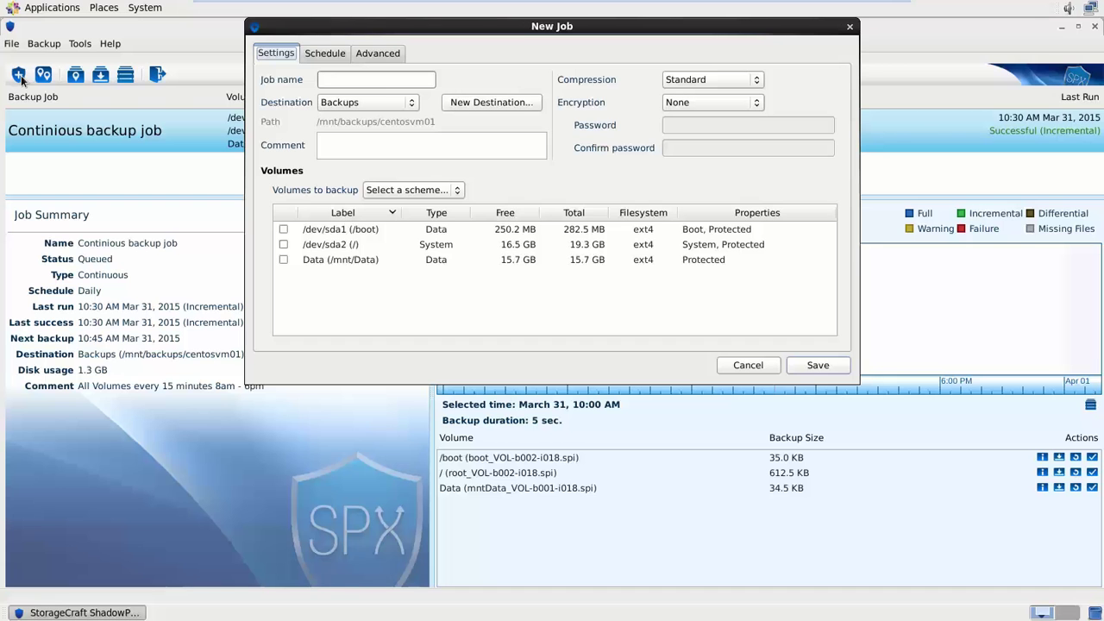
pyautogui.click(324, 78)
pyautogui.write('Demo SPX')
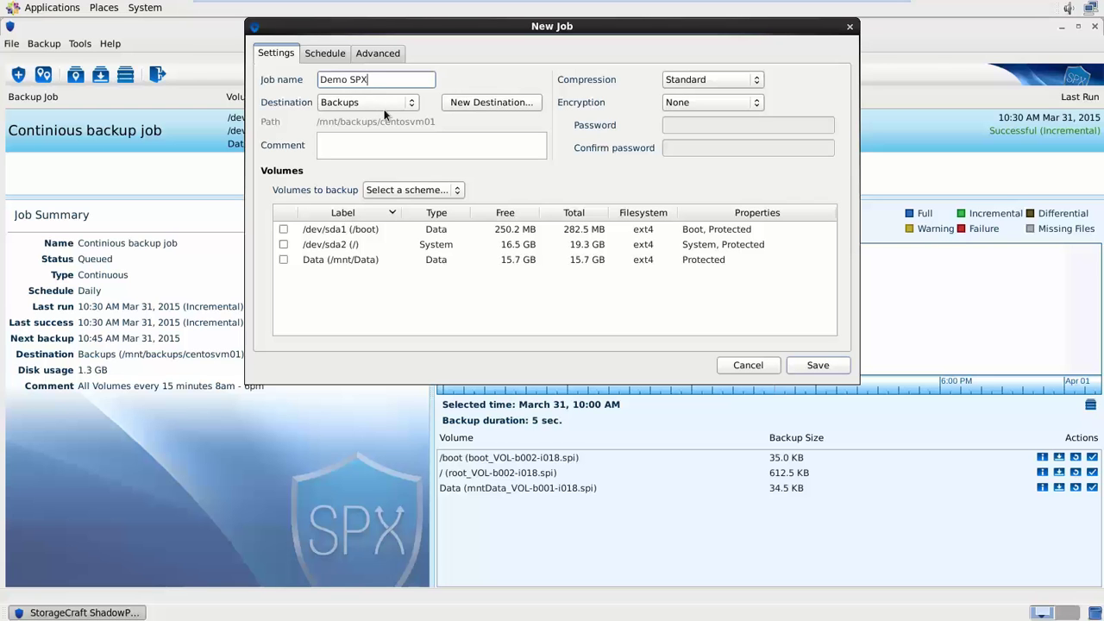
pyautogui.click(357, 144)
pyautogui.write('Backup comment')
# Step: Keep Standard compression and leave the backup unencrypted
pyautogui.click(705, 80)
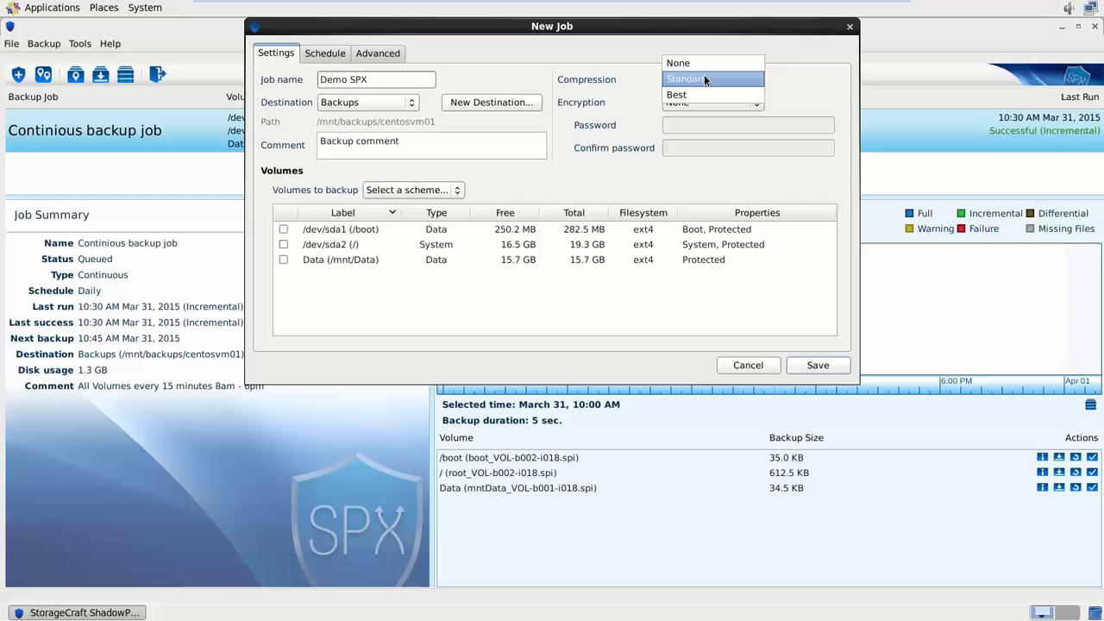
pyautogui.click(715, 78)
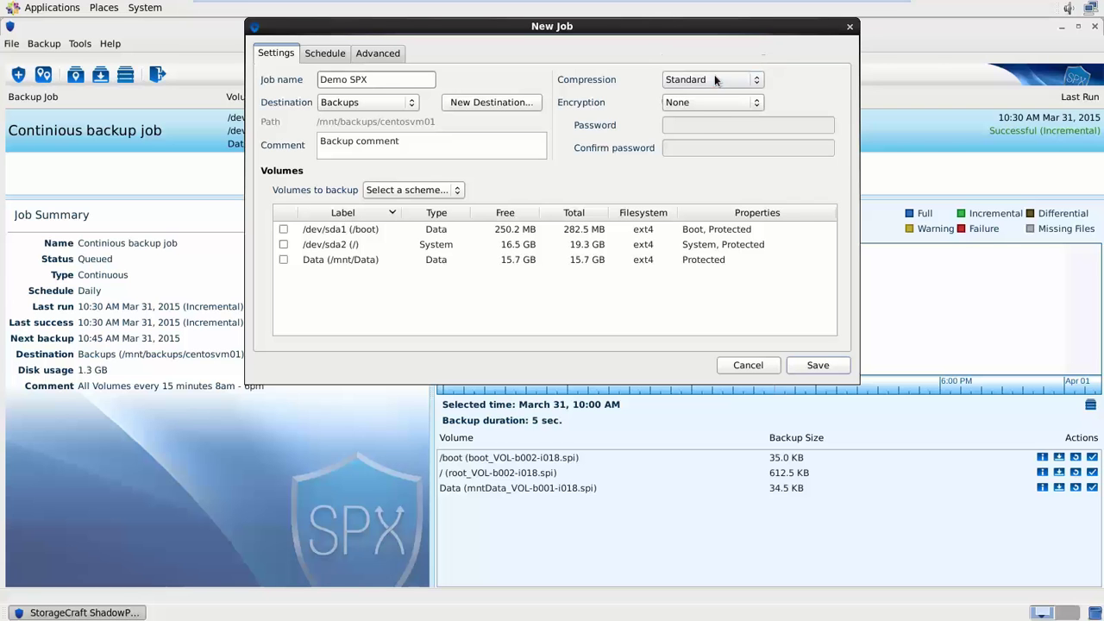
pyautogui.click(711, 103)
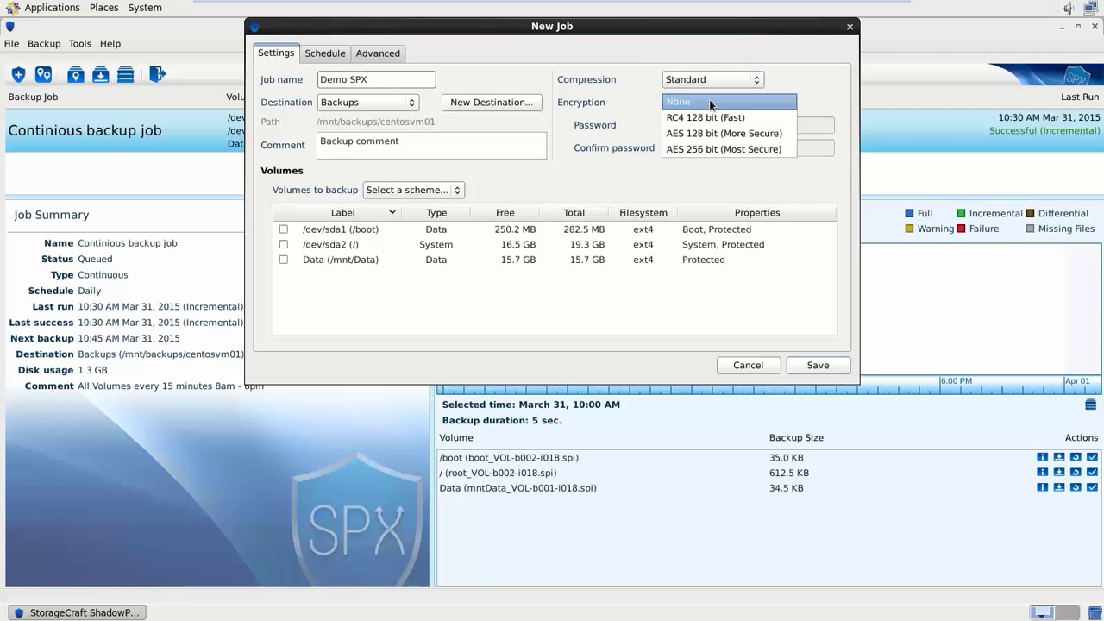
pyautogui.click(711, 104)
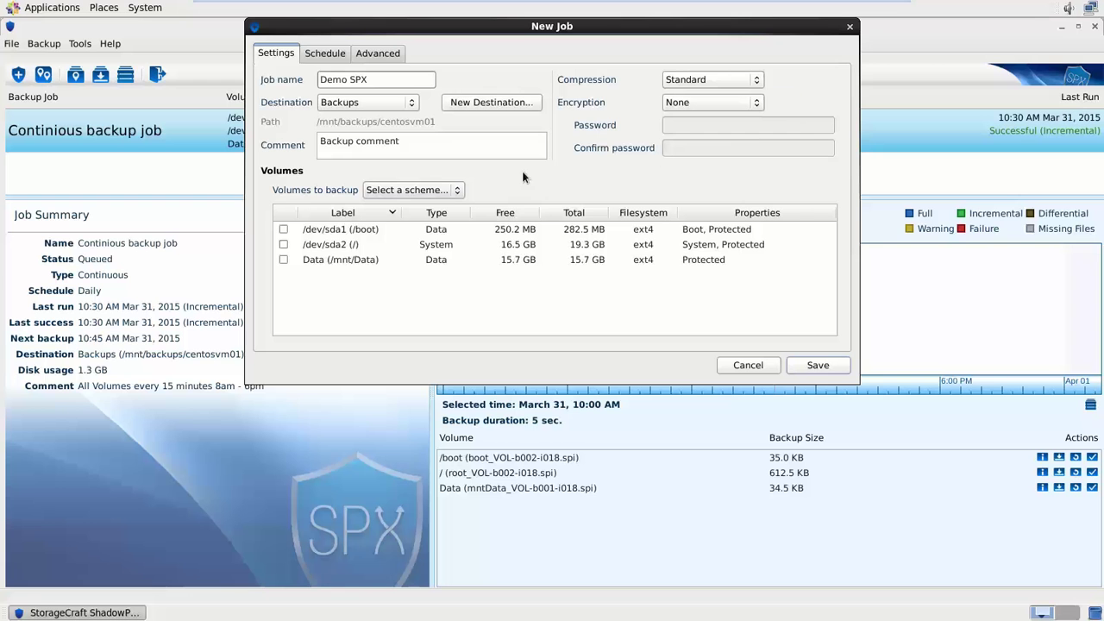
# Step: Try the volume selection schemes, then exclude /boot so only /dev/sda2 and /mnt/Data are selected
pyautogui.click(443, 191)
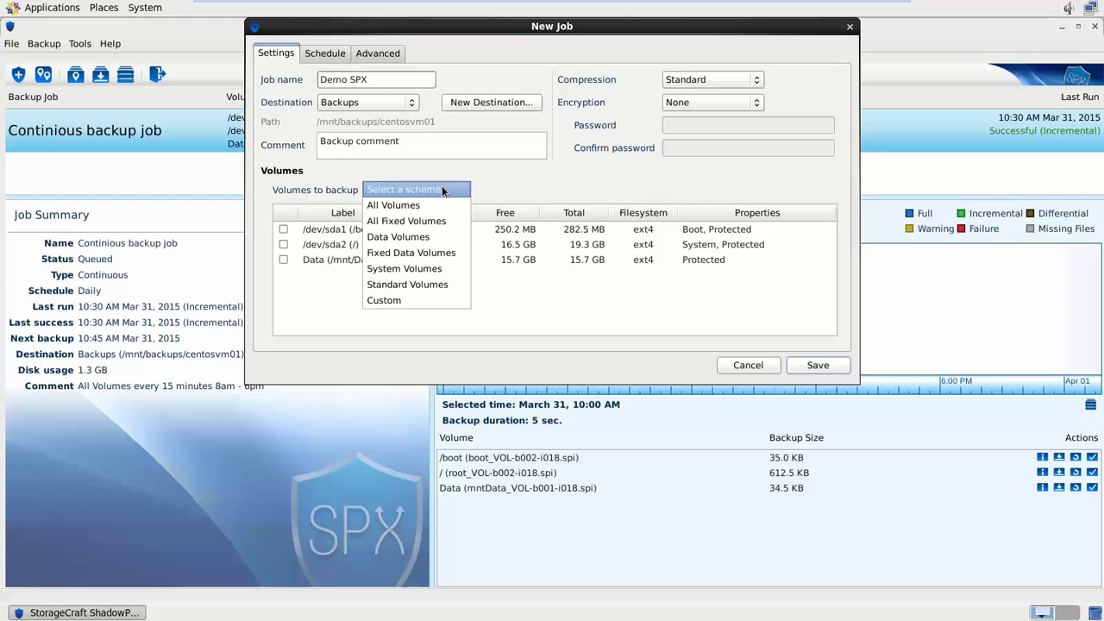
pyautogui.click(431, 221)
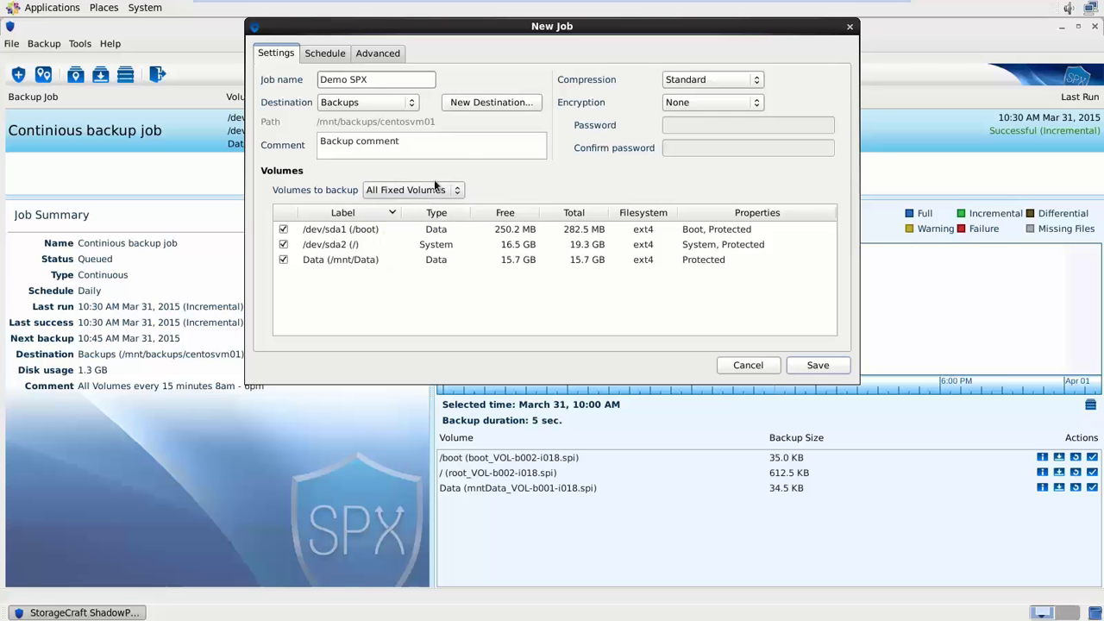
pyautogui.click(435, 192)
pyautogui.click(434, 205)
pyautogui.click(437, 193)
pyautogui.click(430, 222)
pyautogui.click(435, 195)
pyautogui.click(416, 229)
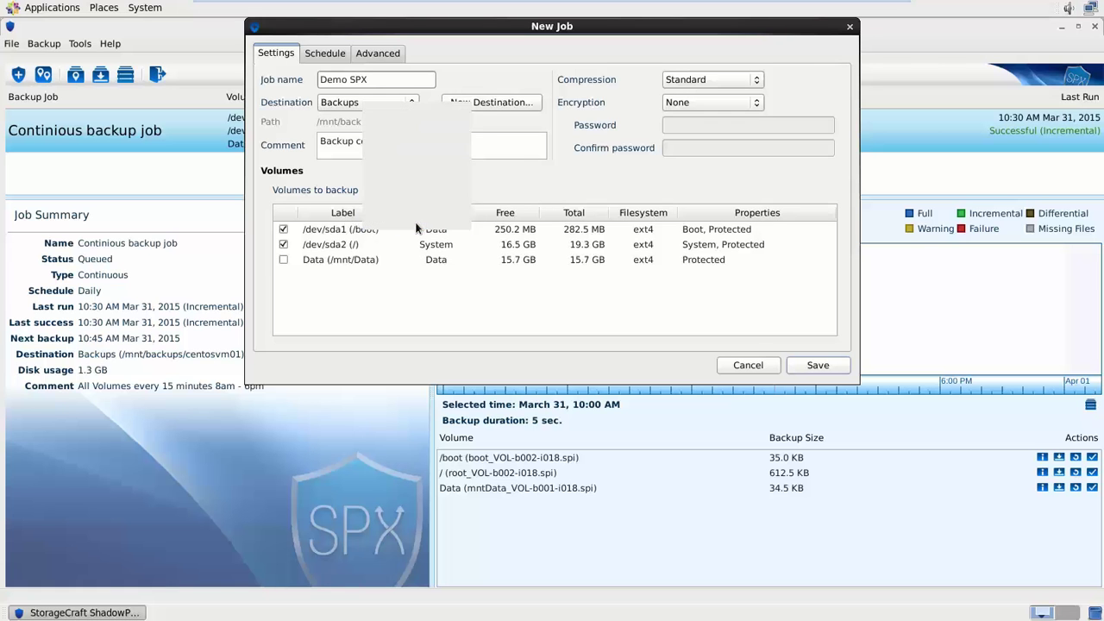
pyautogui.click(283, 230)
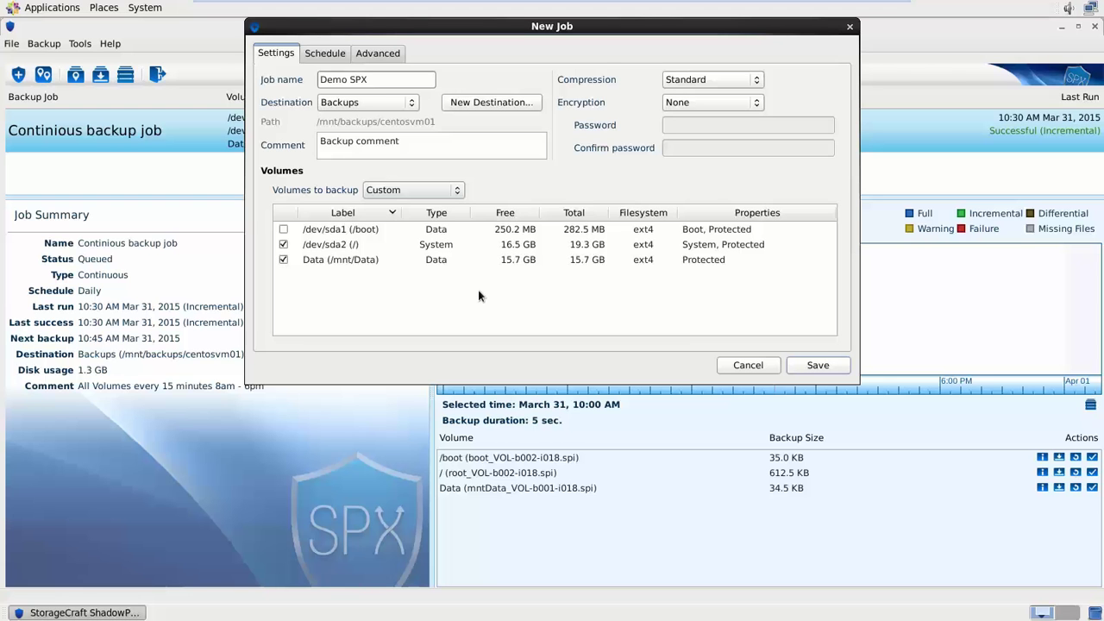
# Step: Set the job's schedule type to Continuous, keeping incrementals repeating every 15 min
pyautogui.click(328, 52)
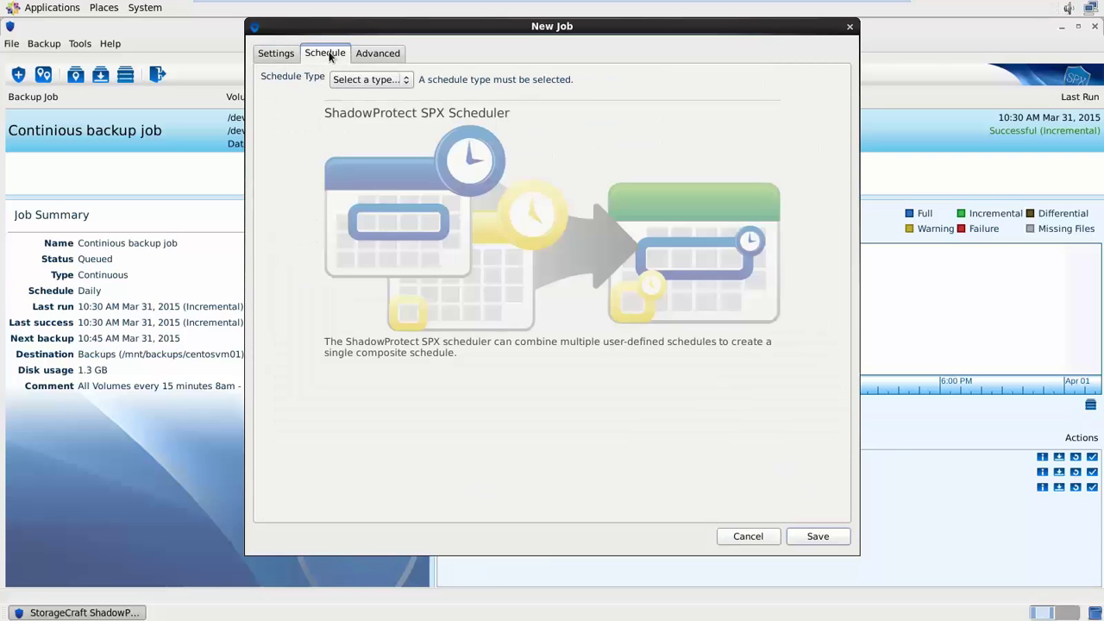
pyautogui.click(384, 79)
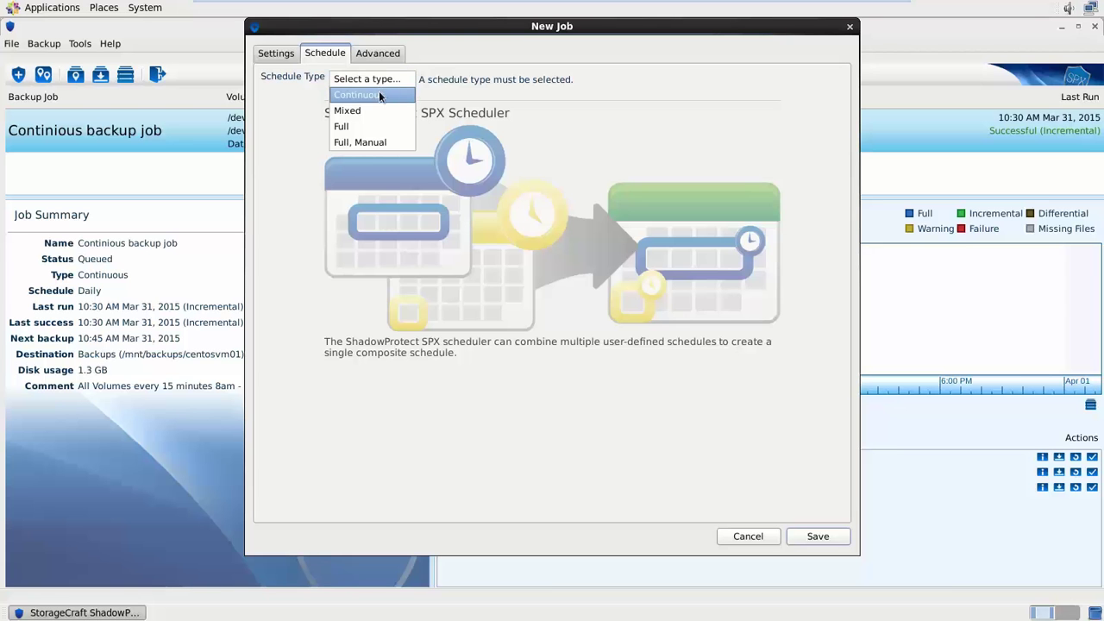
pyautogui.click(379, 92)
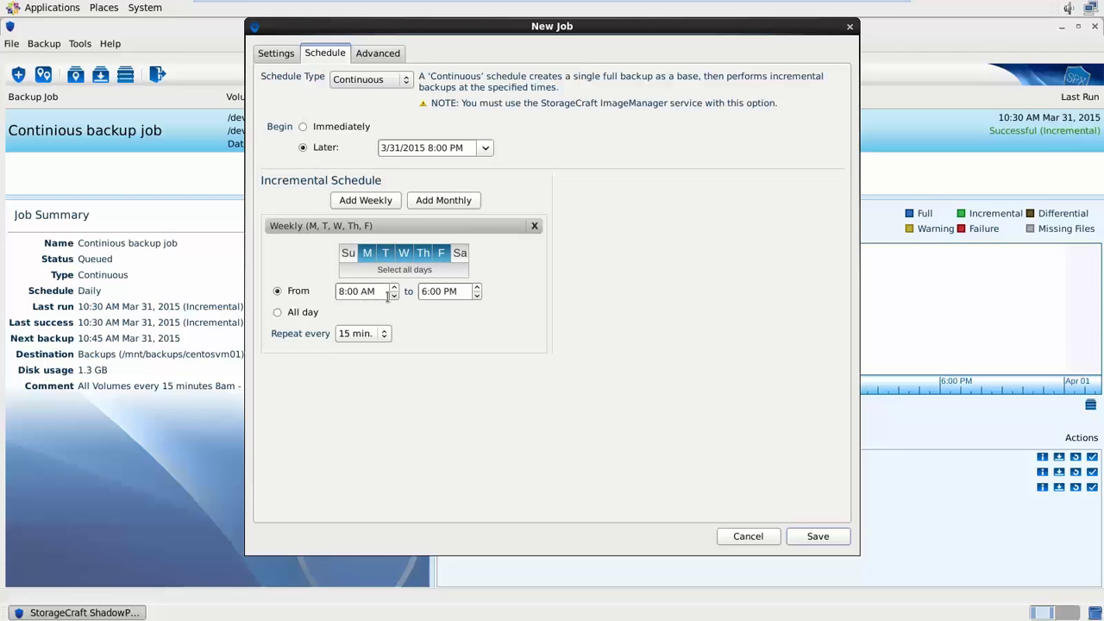
pyautogui.click(356, 333)
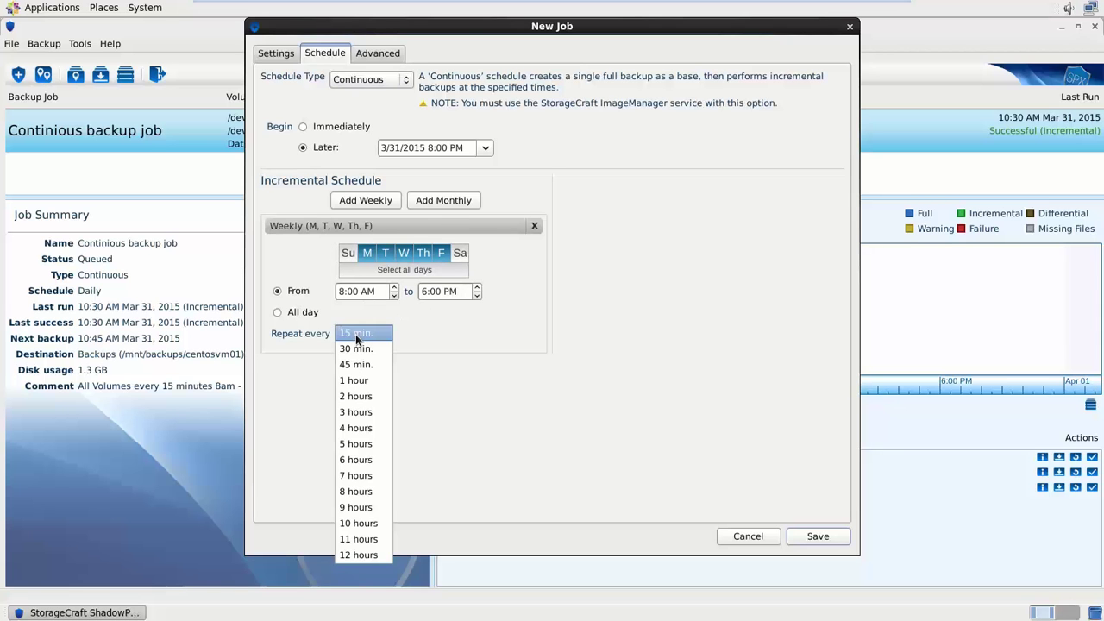
pyautogui.click(356, 334)
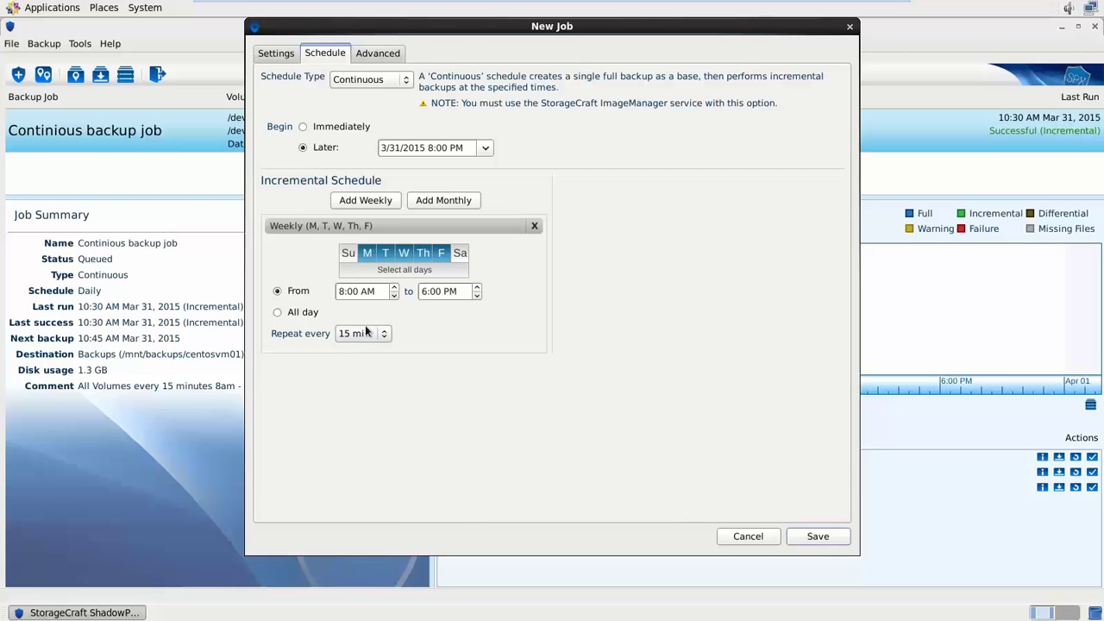
# Step: Add a second weekly incremental schedule running only on Sunday and Saturday
pyautogui.click(386, 204)
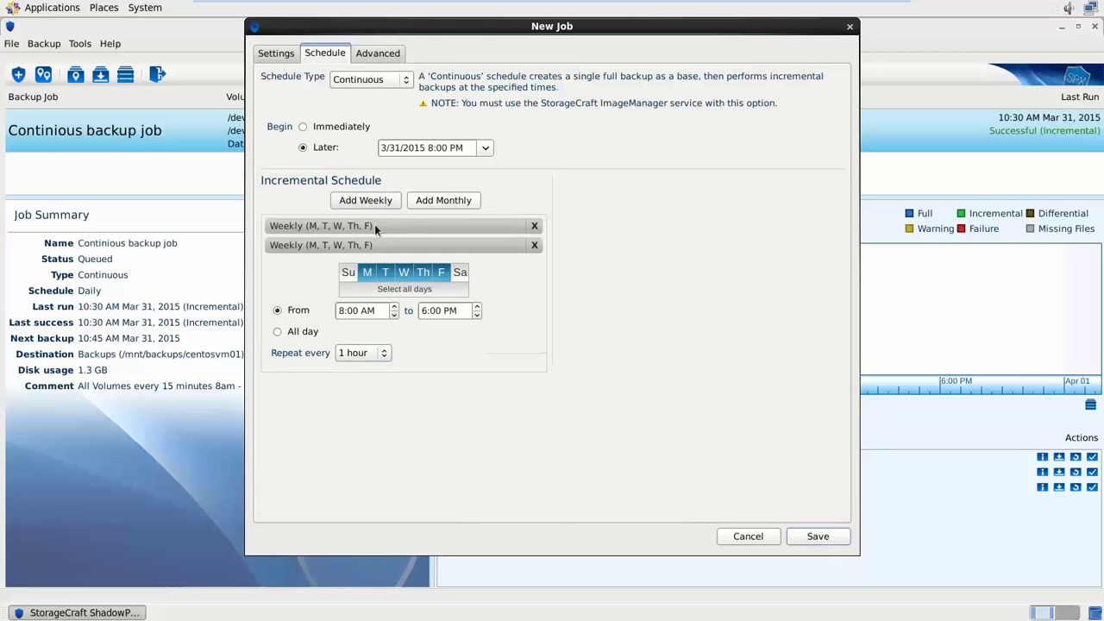
pyautogui.click(356, 273)
pyautogui.click(365, 272)
pyautogui.click(385, 273)
pyautogui.click(404, 273)
pyautogui.click(423, 273)
pyautogui.click(441, 272)
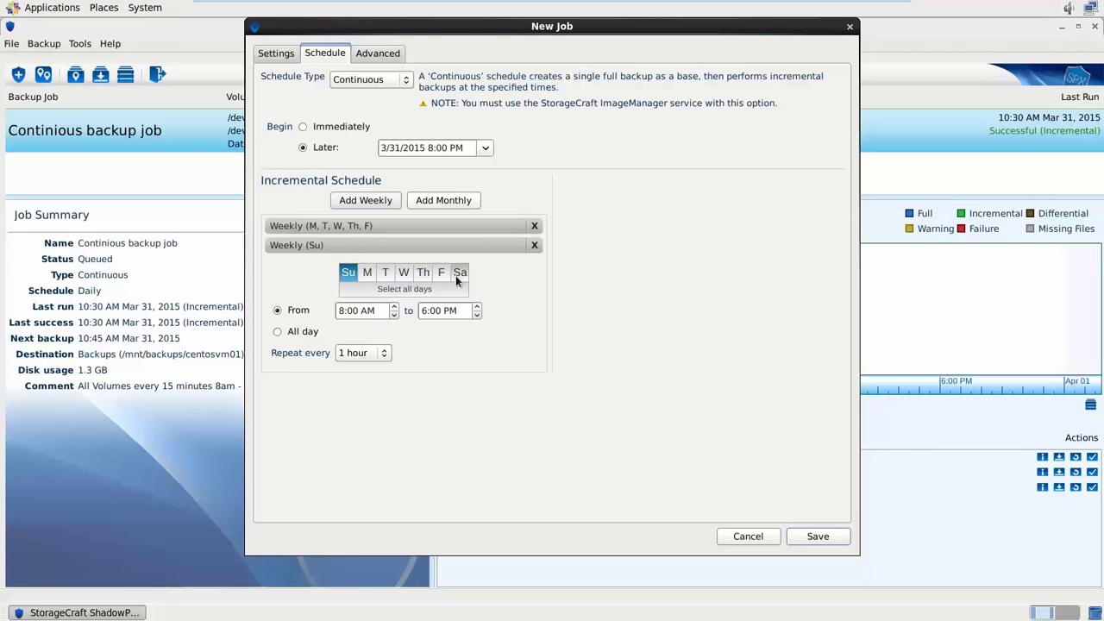
pyautogui.click(460, 274)
# Step: Switch to Mixed with a monthly full on the last day, removing the weekly Friday full
pyautogui.click(371, 79)
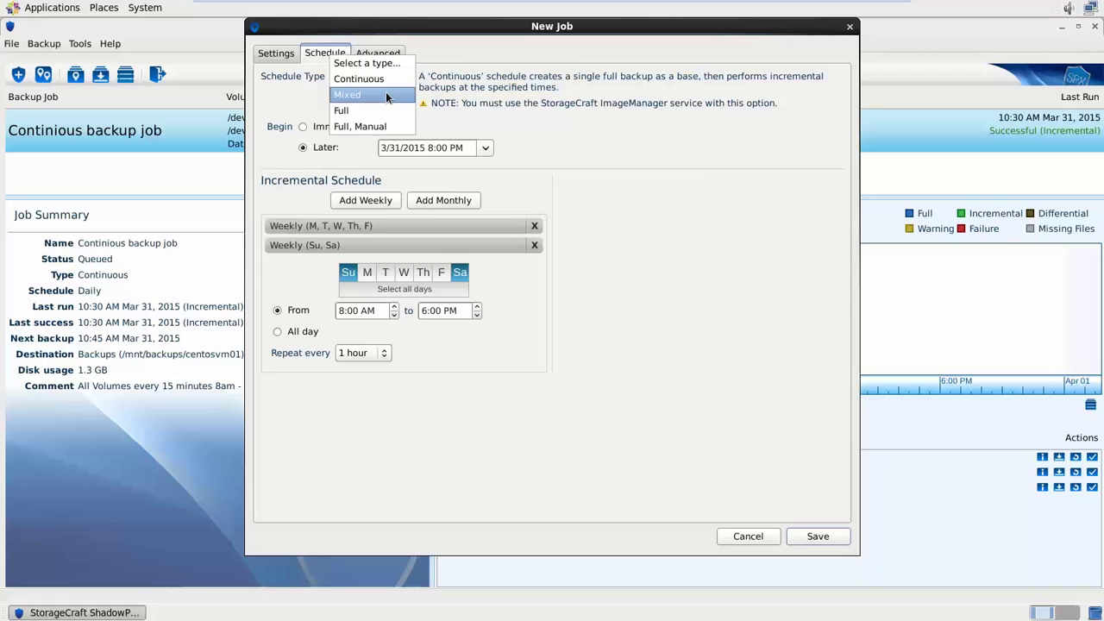
pyautogui.click(386, 93)
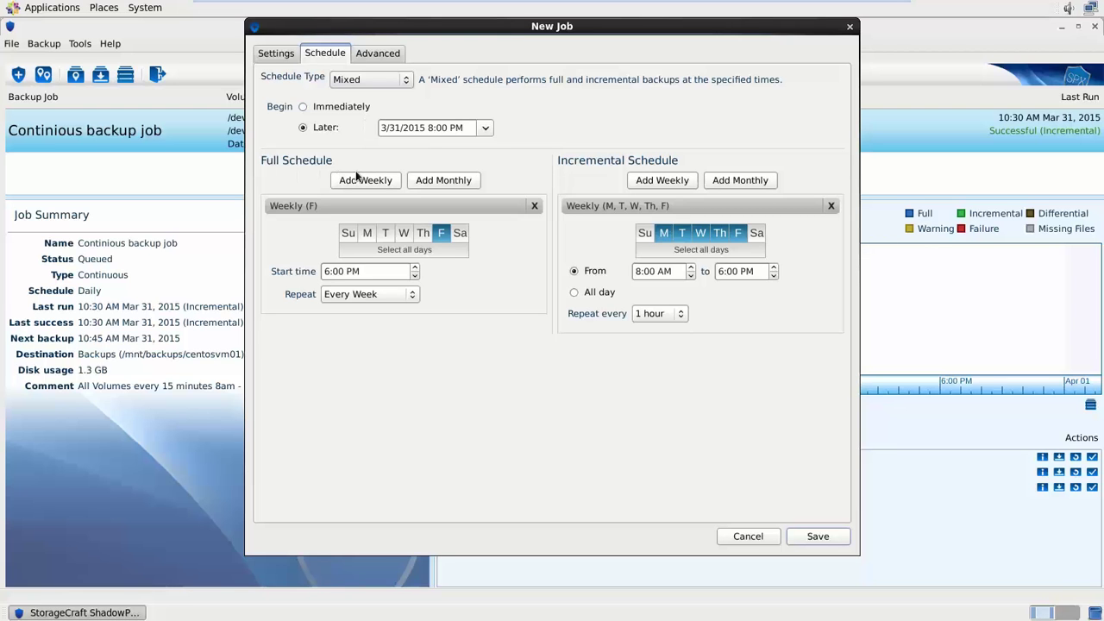
pyautogui.click(424, 179)
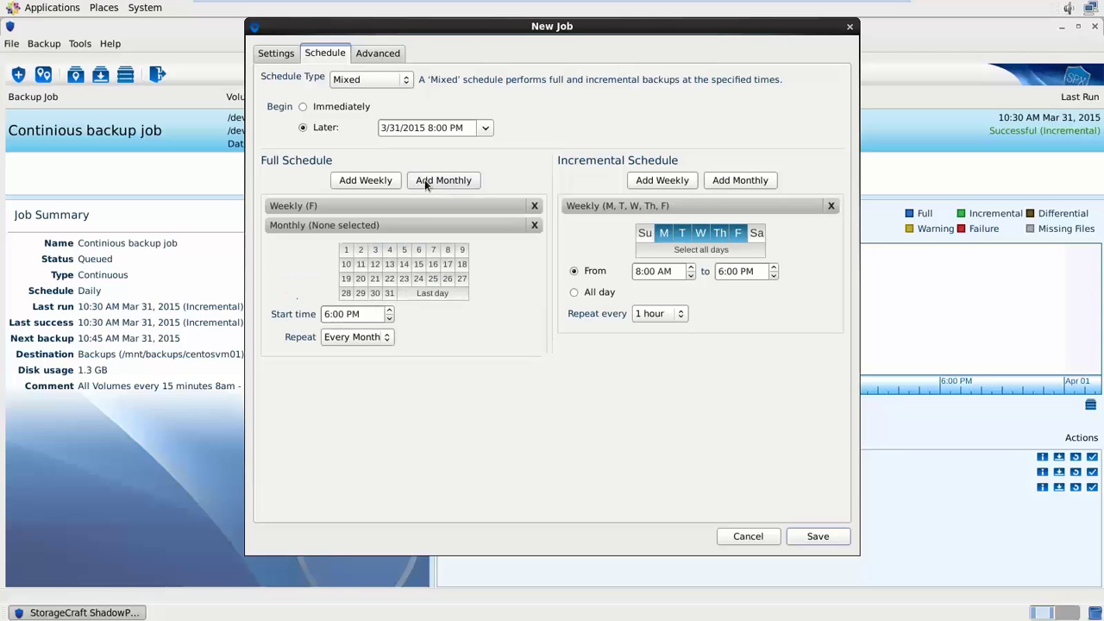
pyautogui.click(434, 294)
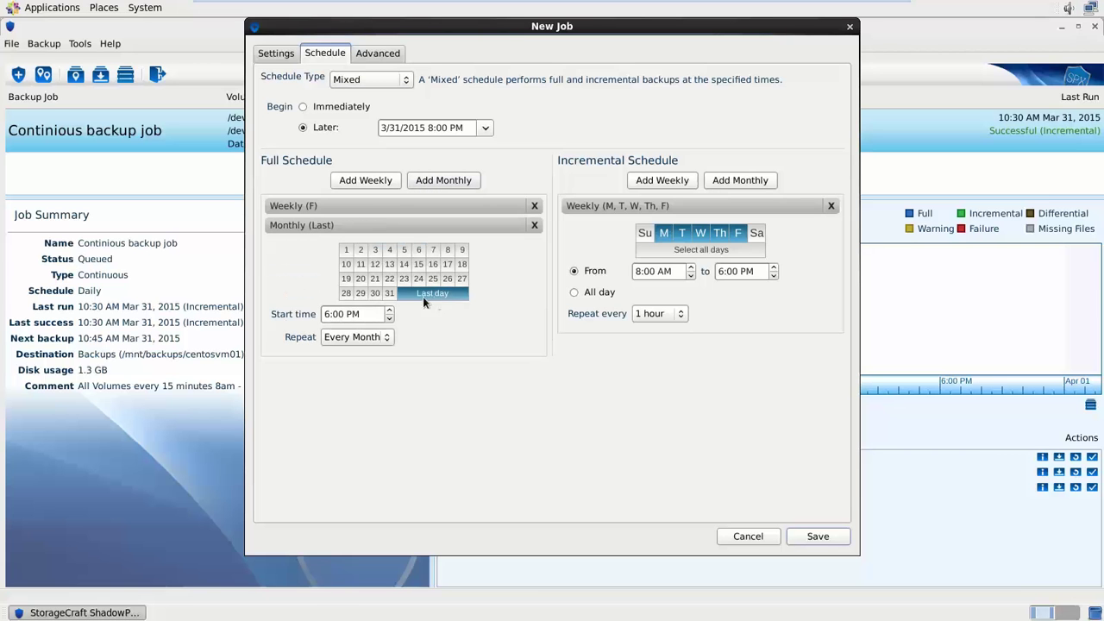
pyautogui.click(534, 205)
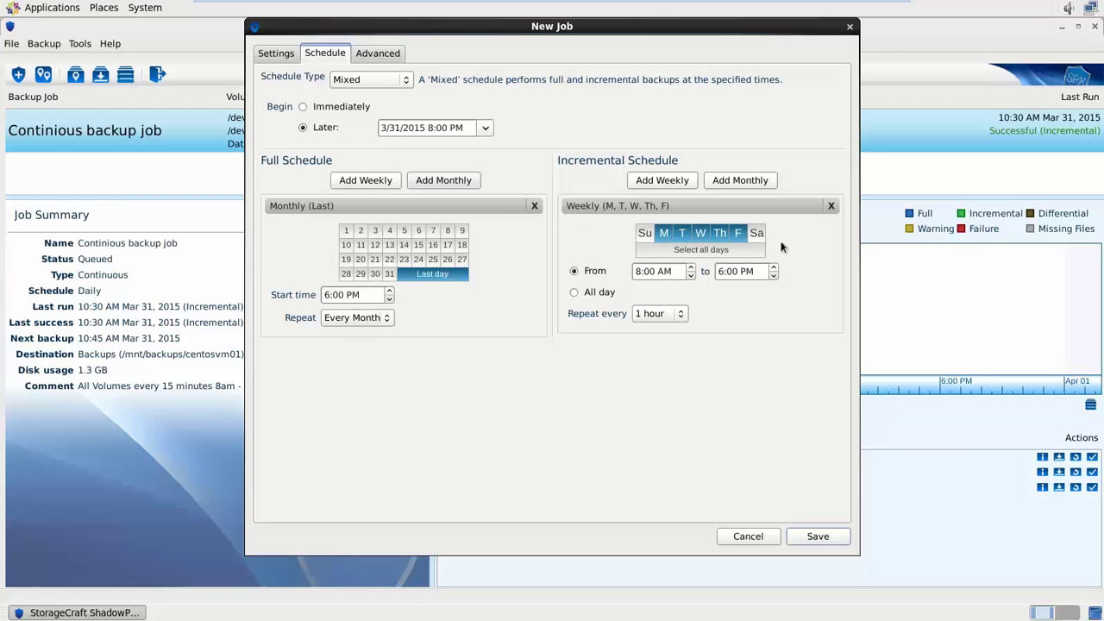
# Step: Repeat weekday incrementals every 15 min and add a Sunday/Saturday weekly incremental schedule
pyautogui.click(681, 312)
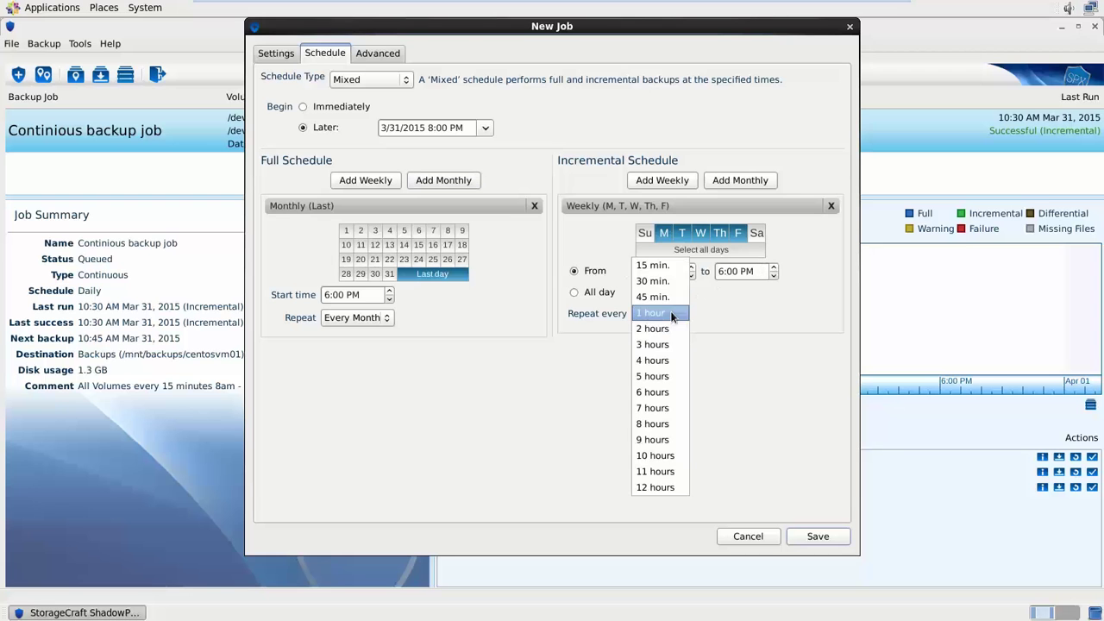
pyautogui.click(670, 267)
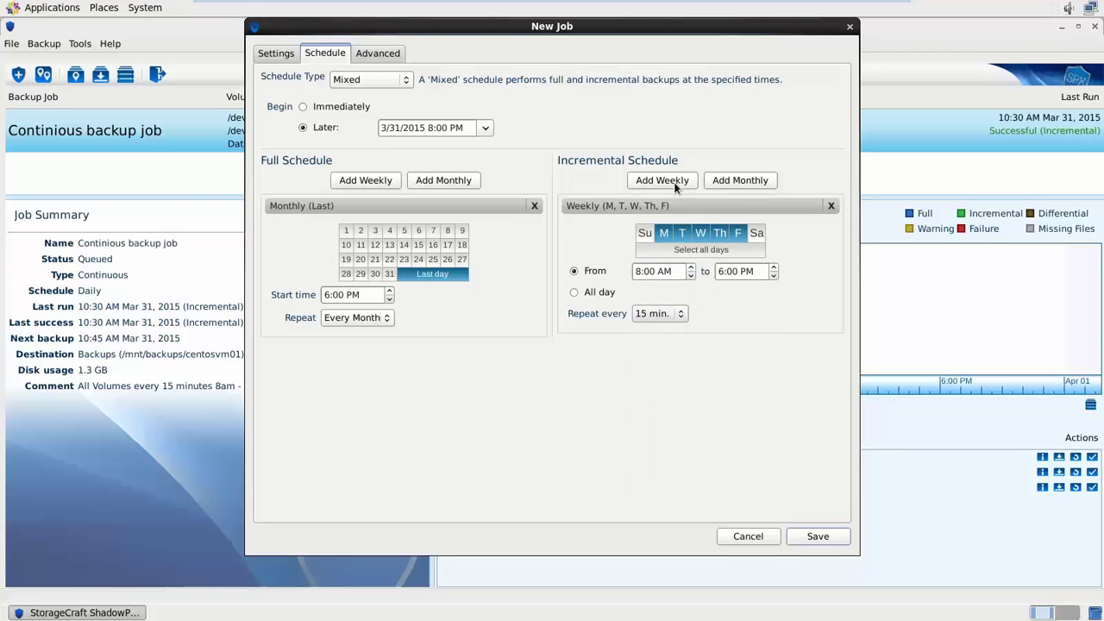
pyautogui.click(662, 180)
pyautogui.click(644, 252)
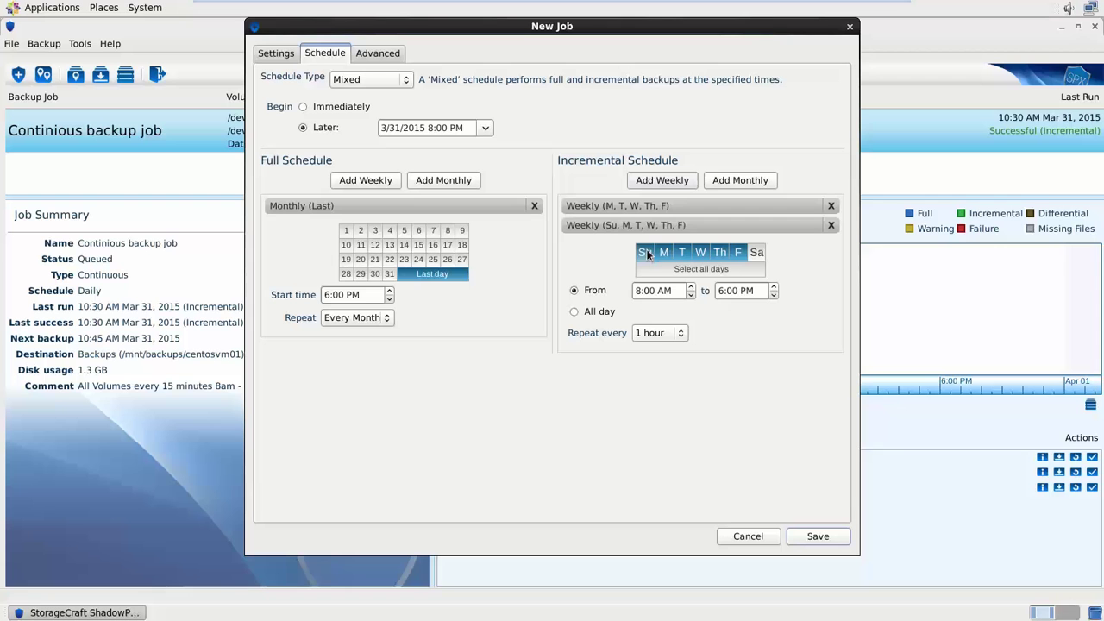
pyautogui.click(664, 251)
pyautogui.click(683, 252)
pyautogui.click(700, 253)
pyautogui.click(720, 255)
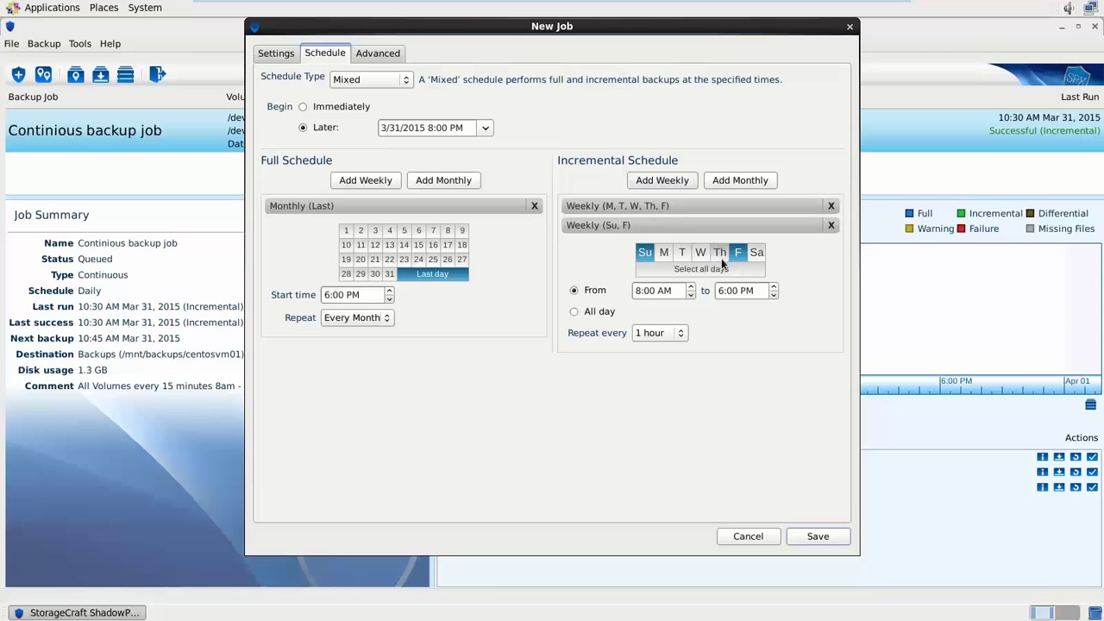
pyautogui.click(739, 253)
pyautogui.click(756, 253)
# Step: Set the schedule type to Full, Manual and keep only the 3 most recent image sets
pyautogui.click(371, 79)
pyautogui.click(375, 101)
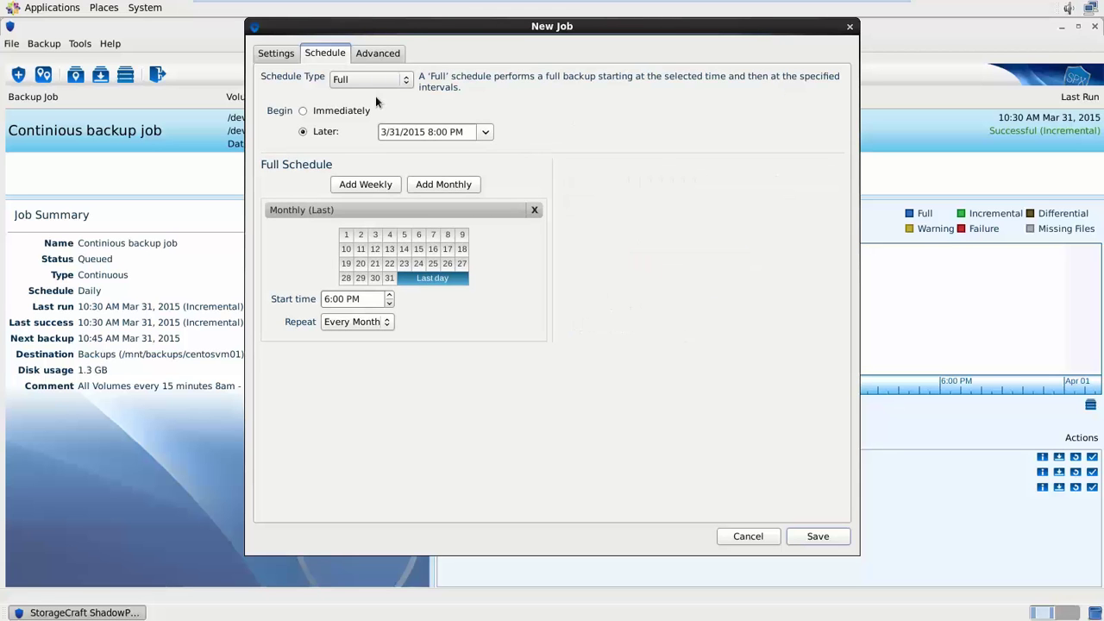
pyautogui.click(371, 80)
pyautogui.click(383, 100)
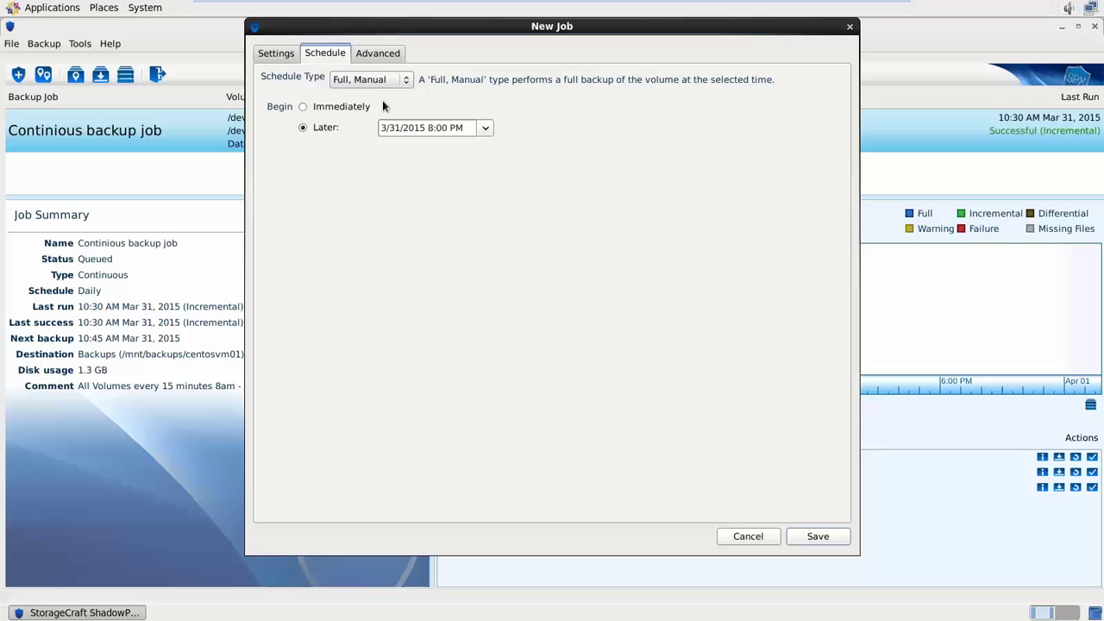
pyautogui.click(380, 53)
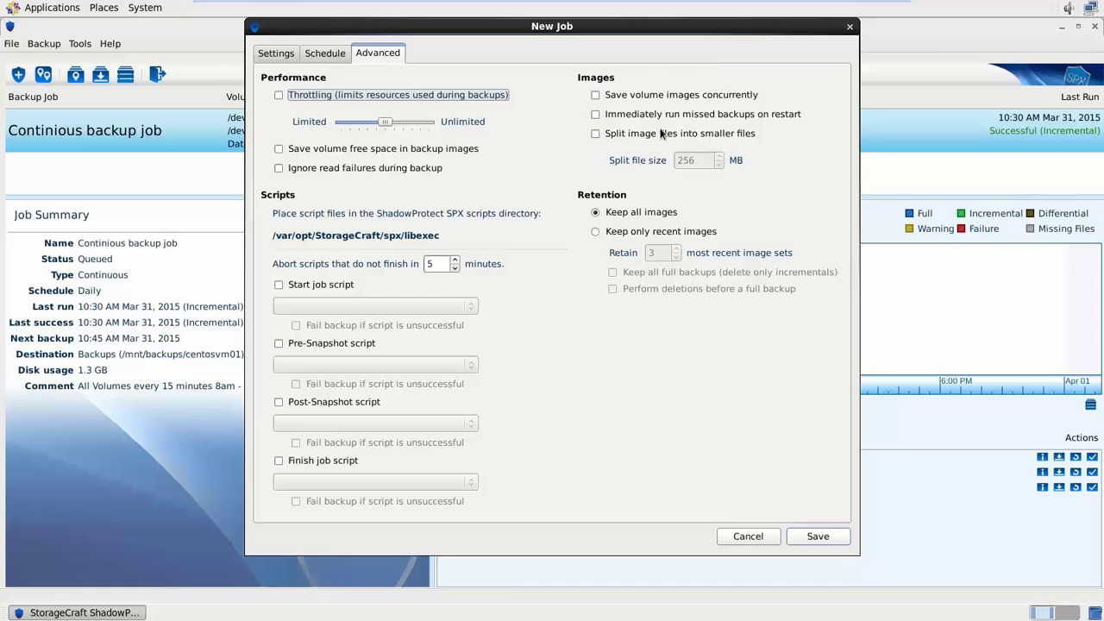
pyautogui.click(638, 233)
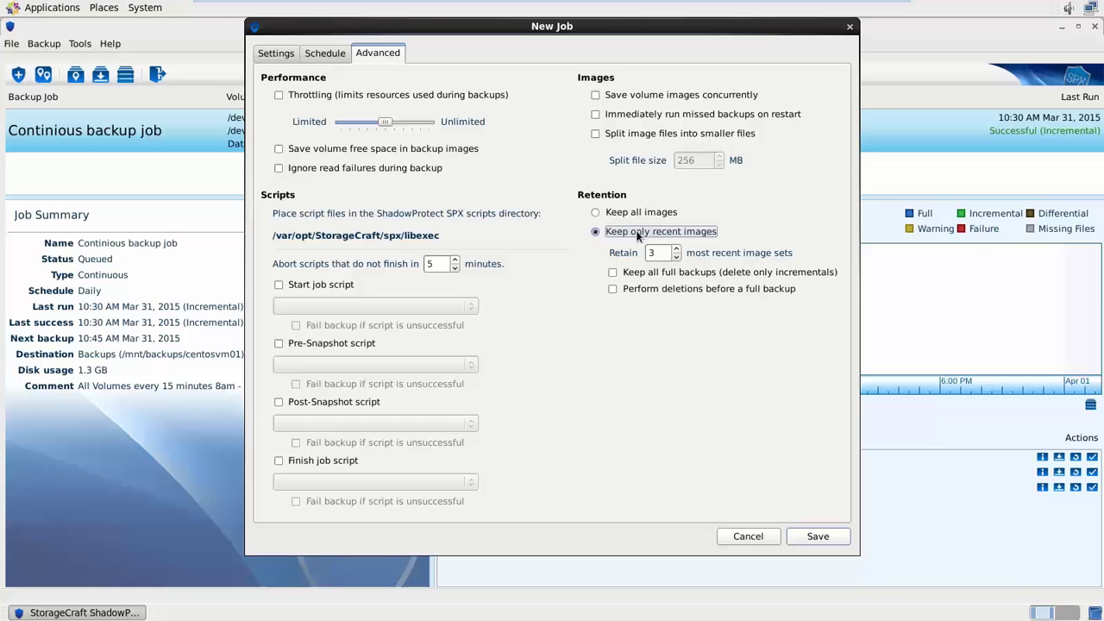
# Step: Discard the new job, run an incremental backup of the Continious job, and view its 10:41 AM images
pyautogui.click(748, 536)
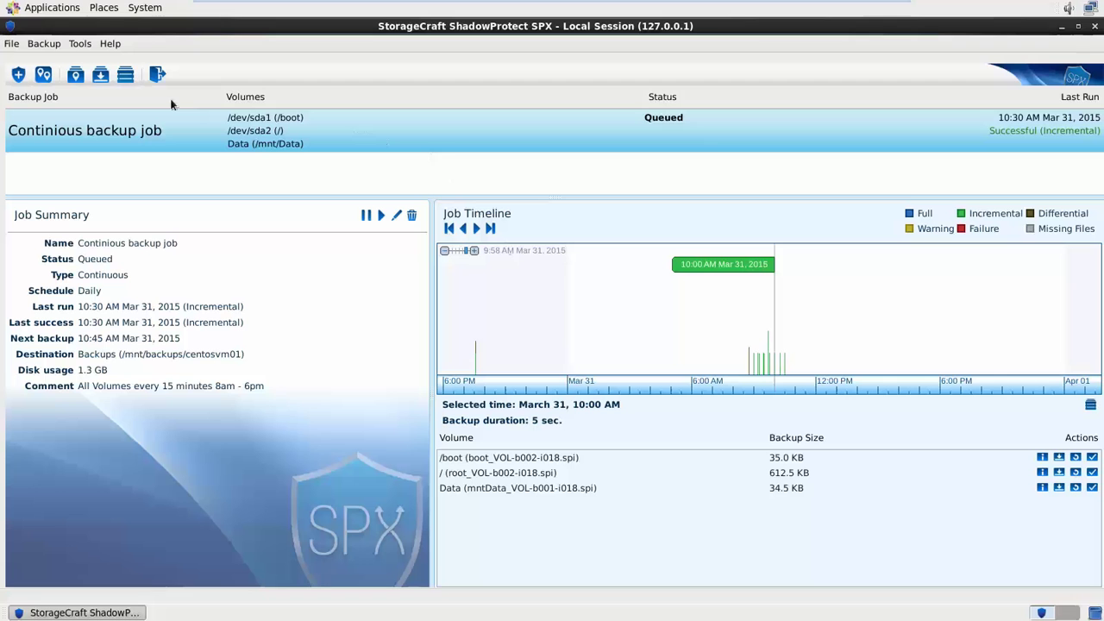
pyautogui.rightClick(183, 131)
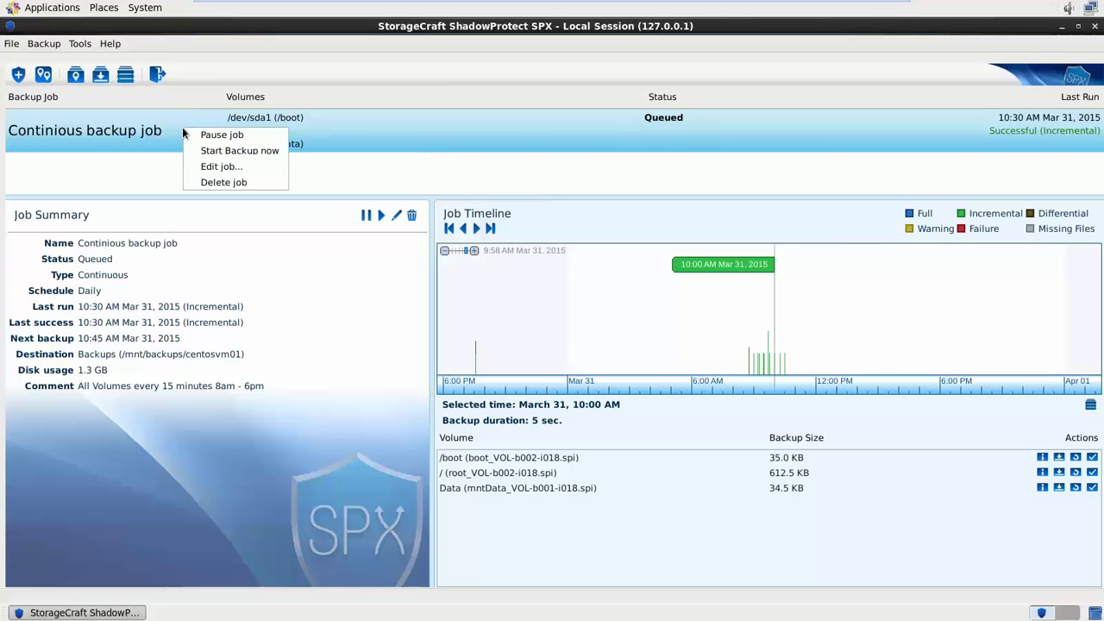
pyautogui.click(269, 152)
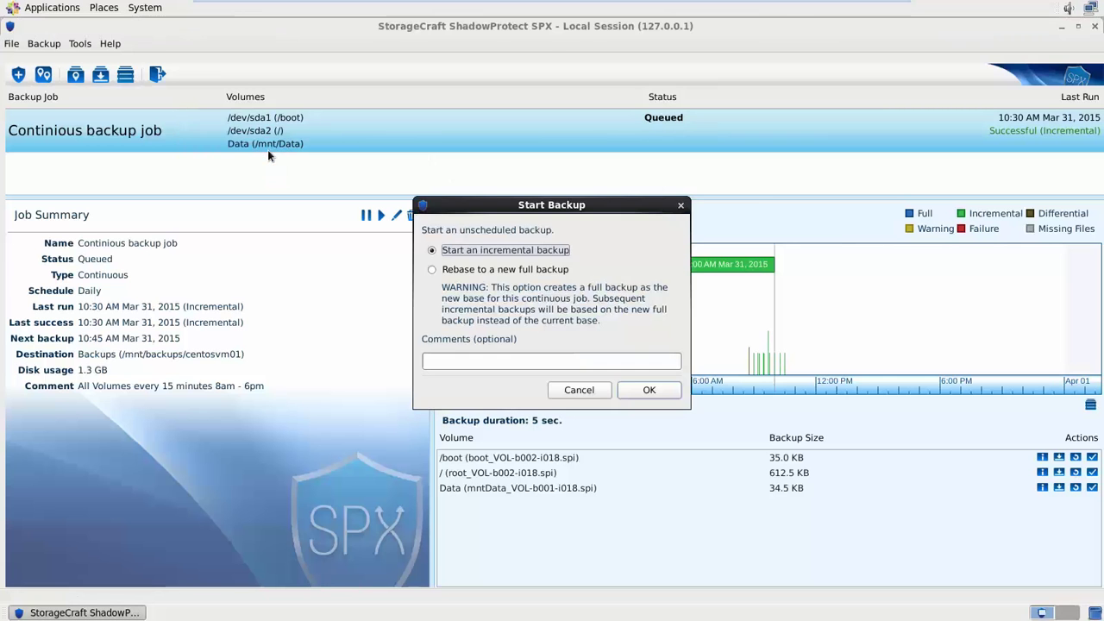
pyautogui.click(553, 271)
pyautogui.click(557, 255)
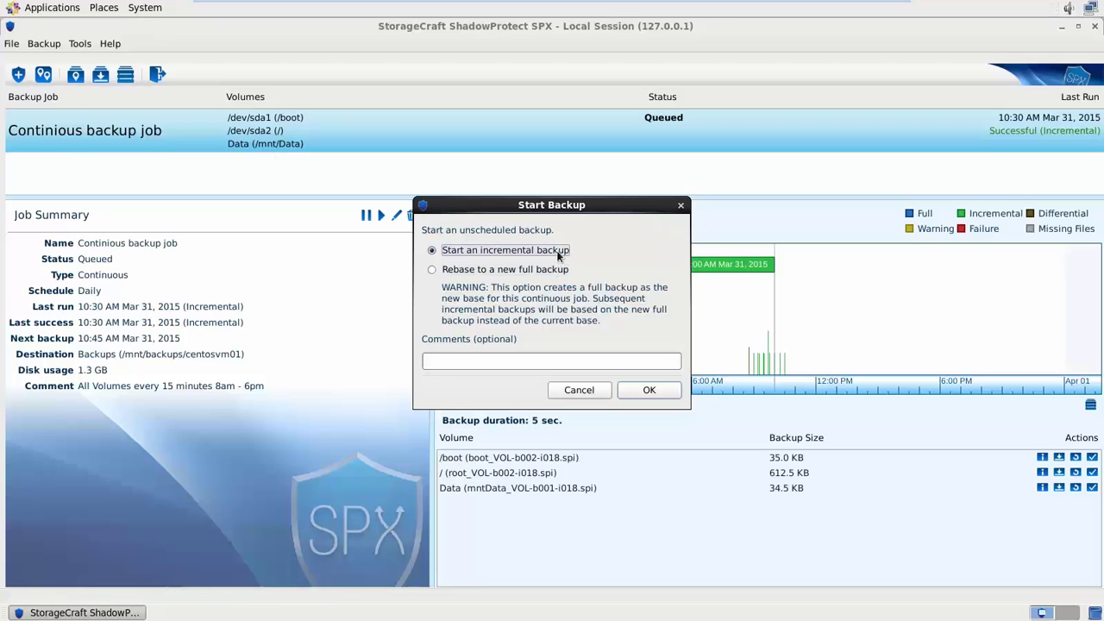
pyautogui.click(670, 390)
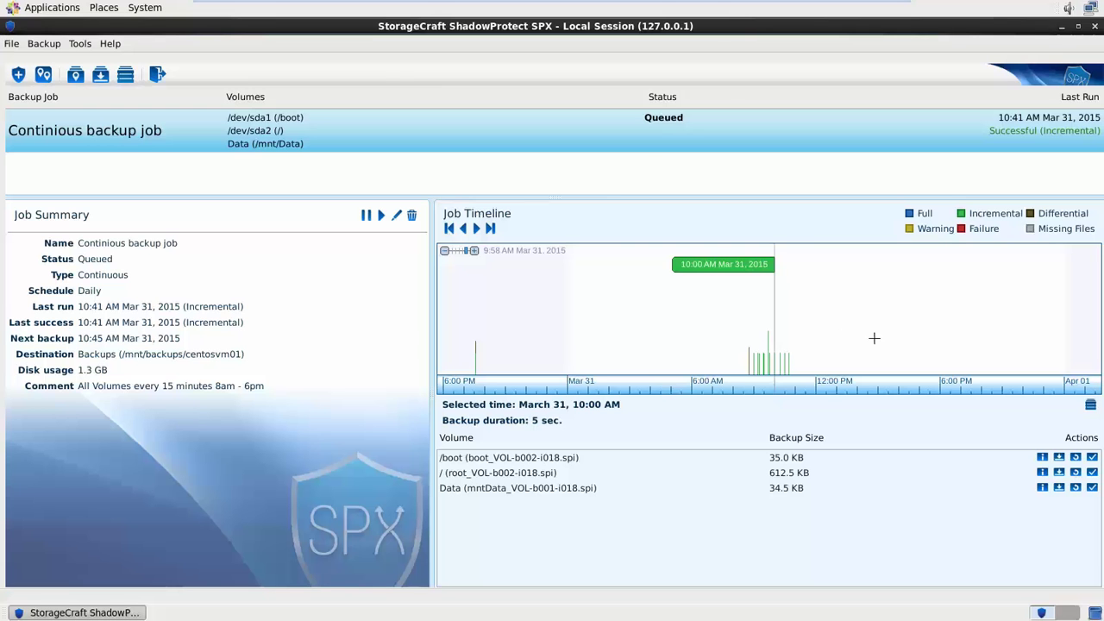
pyautogui.click(788, 352)
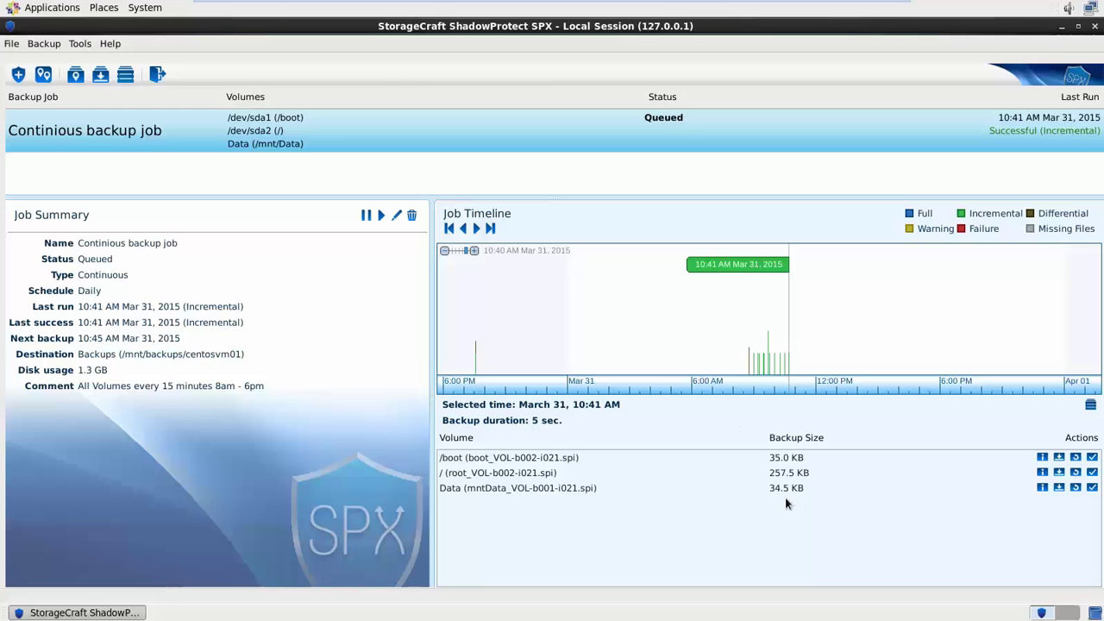
# Step: Start adding a 'Demo' destination at /mnt/backups, then cancel, leaving Backups (Default) as the only destination
pyautogui.click(44, 76)
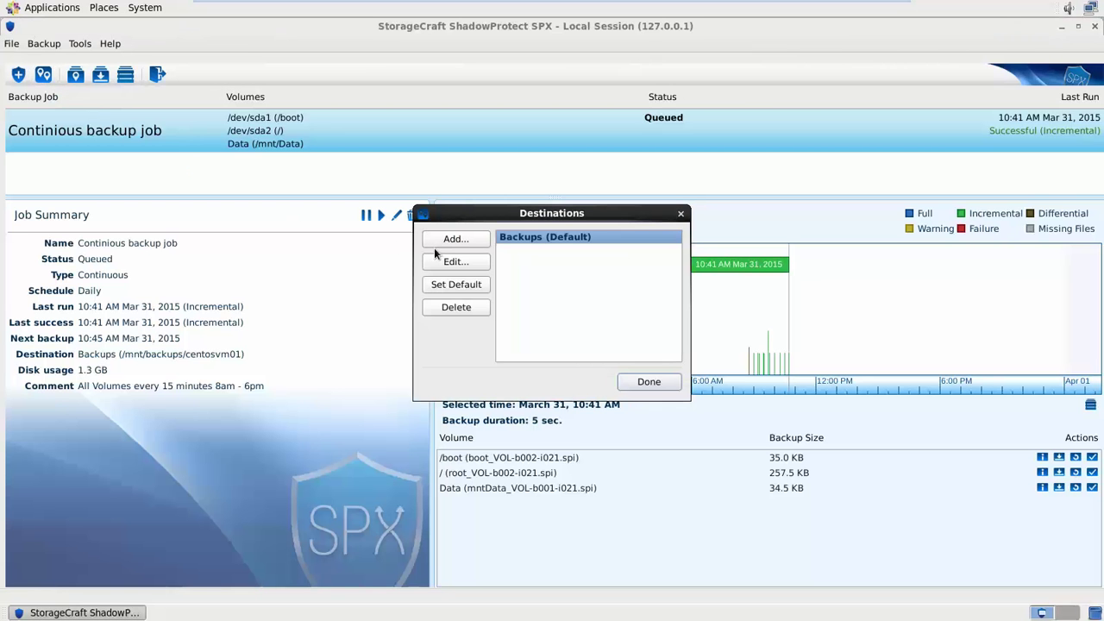
pyautogui.click(456, 240)
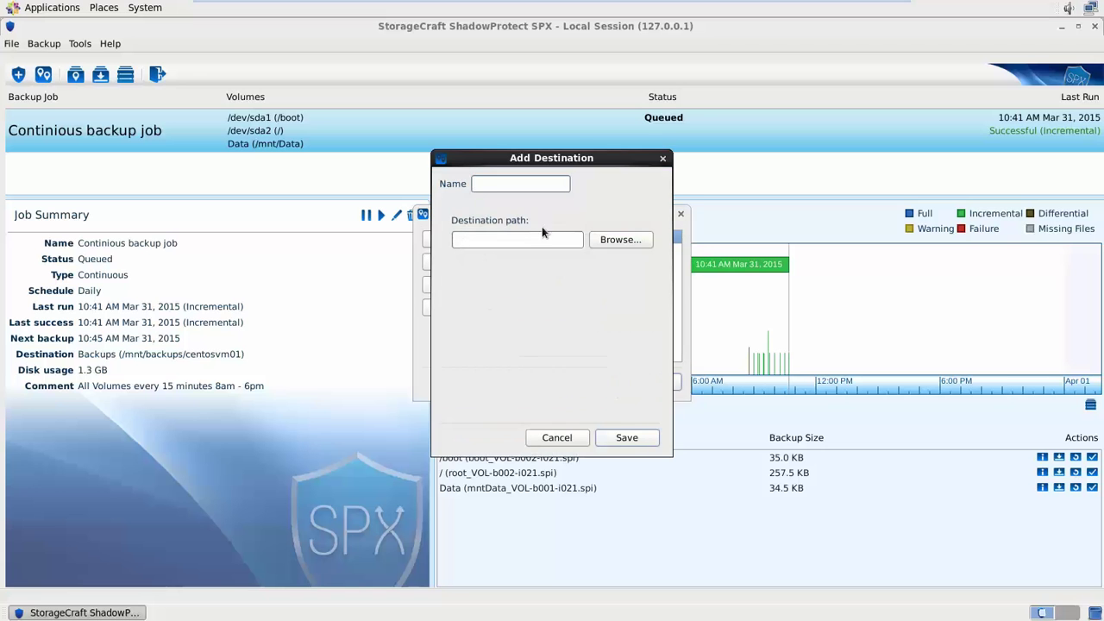
pyautogui.write('Demo')
pyautogui.click(610, 240)
pyautogui.click(505, 218)
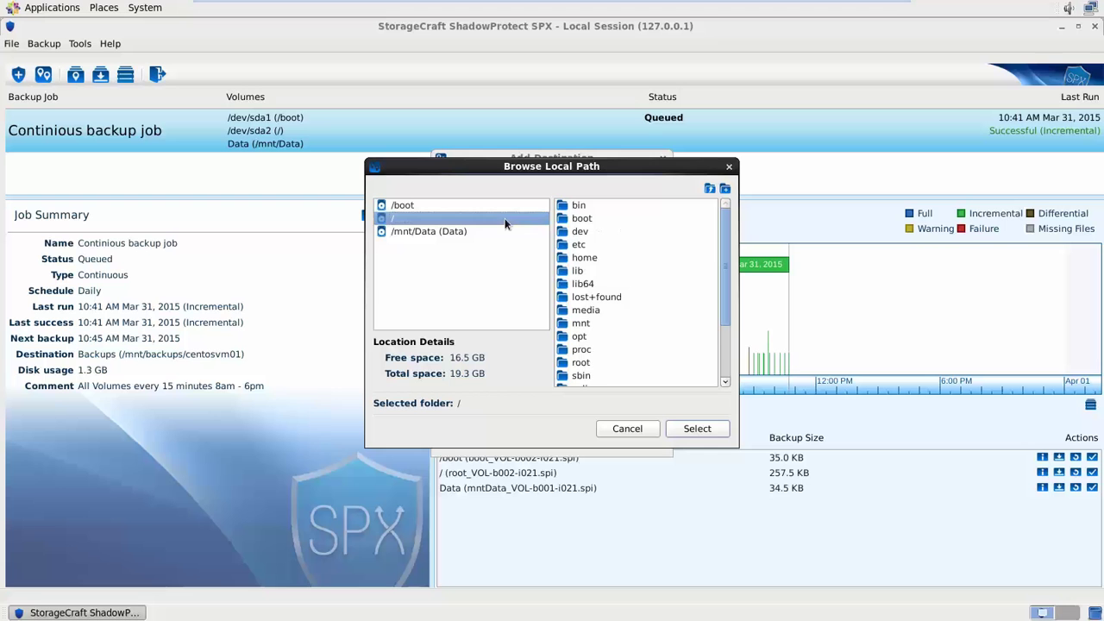
pyautogui.doubleClick(581, 322)
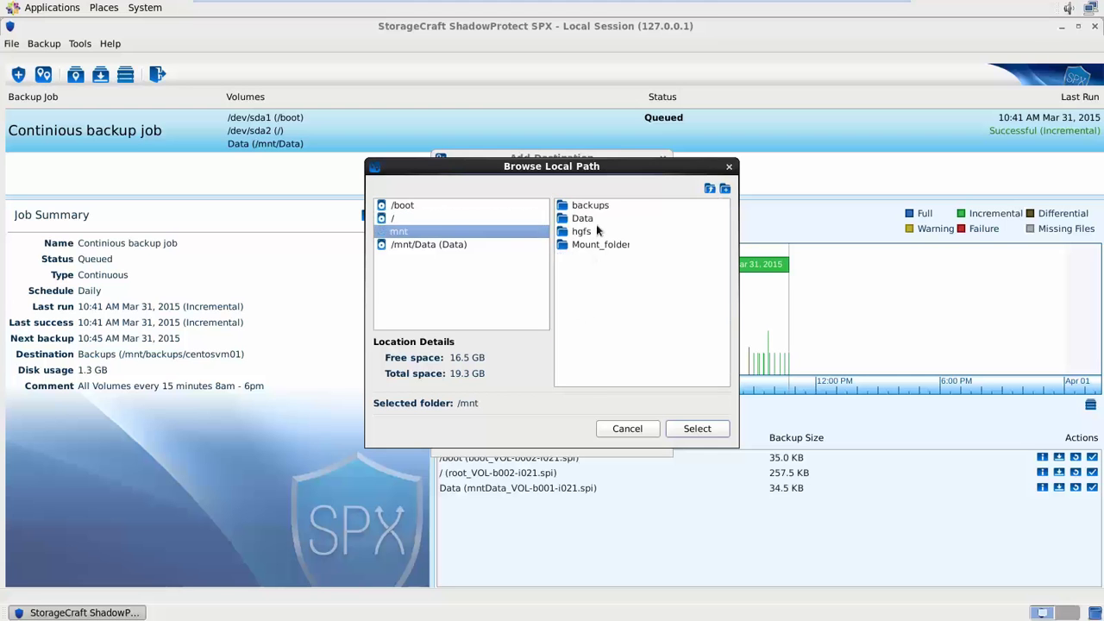
pyautogui.click(590, 205)
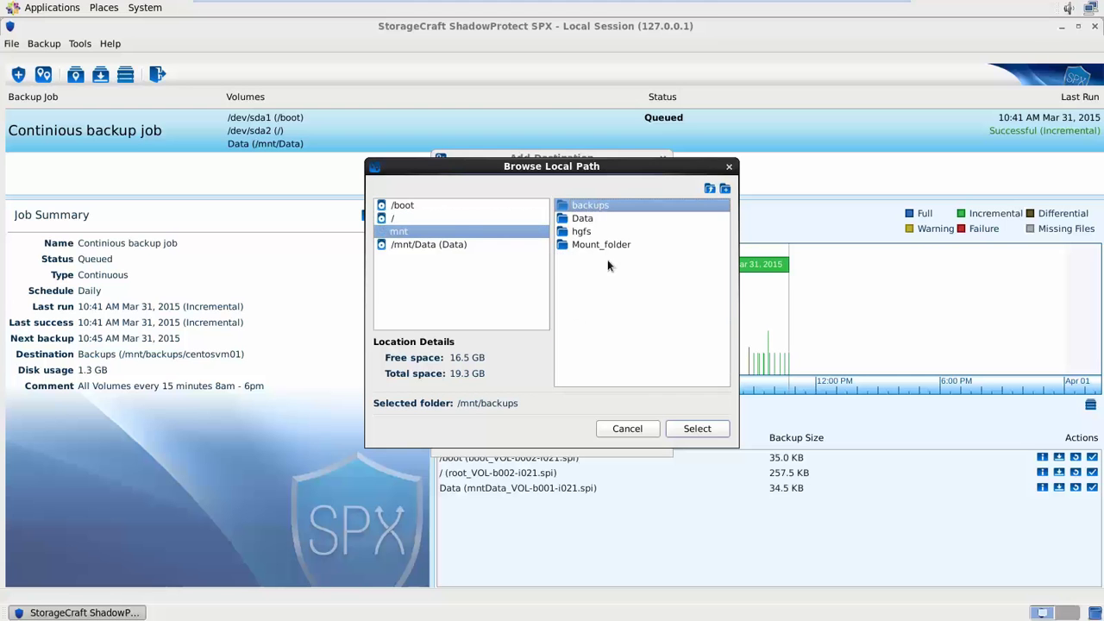
pyautogui.click(628, 428)
pyautogui.click(555, 434)
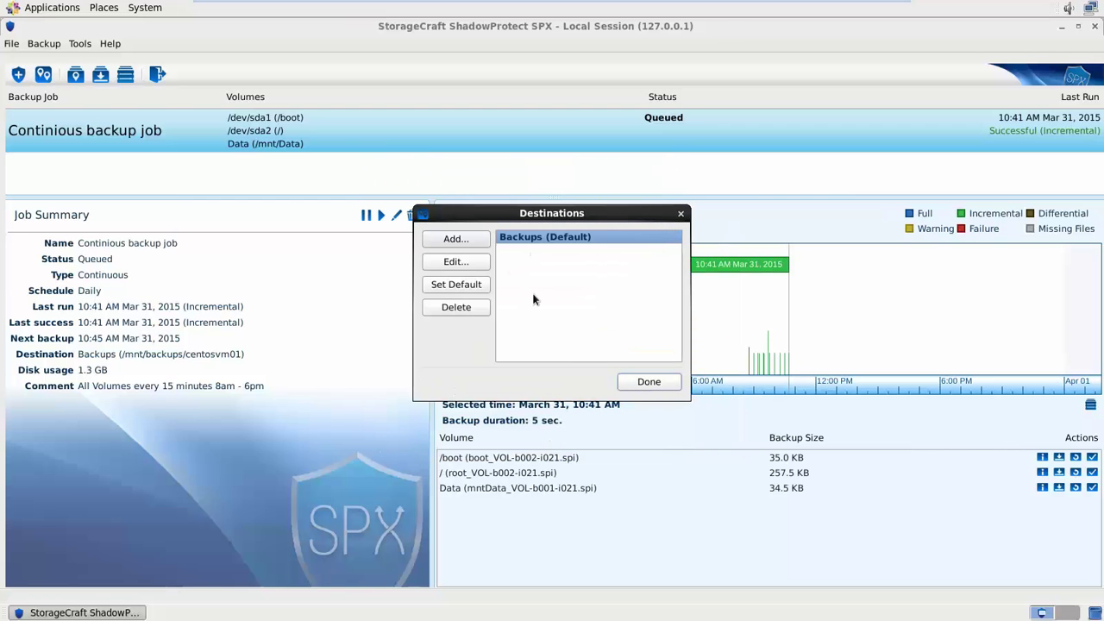
pyautogui.click(630, 389)
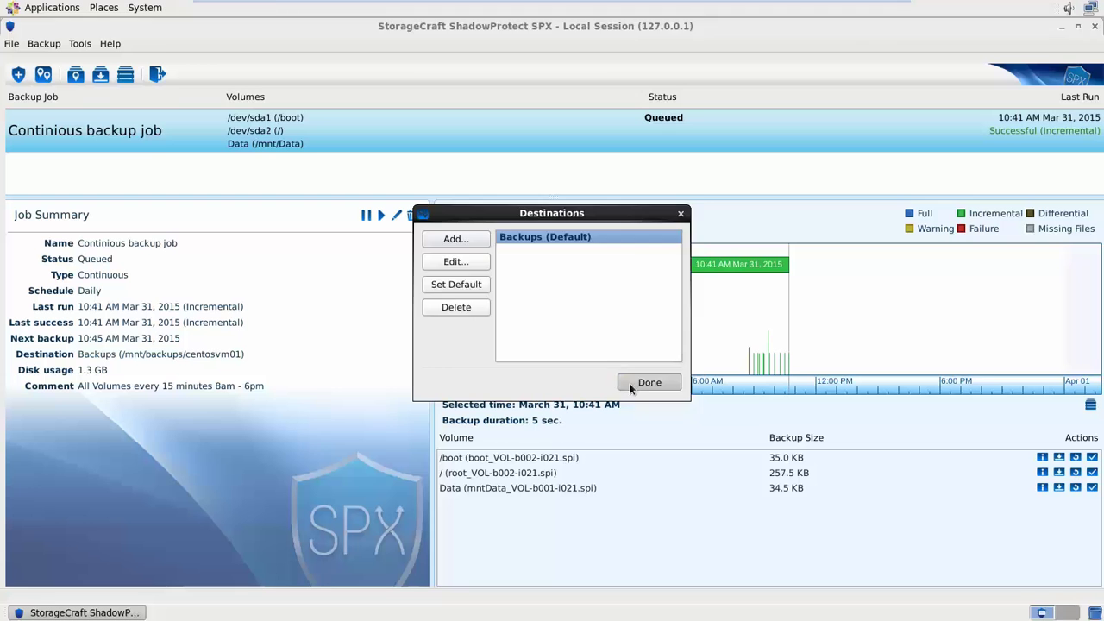
# Step: Browse the Backups destination's mntData_VOL-b001 chain and show the 10:41 AM i021 image summary
pyautogui.click(80, 76)
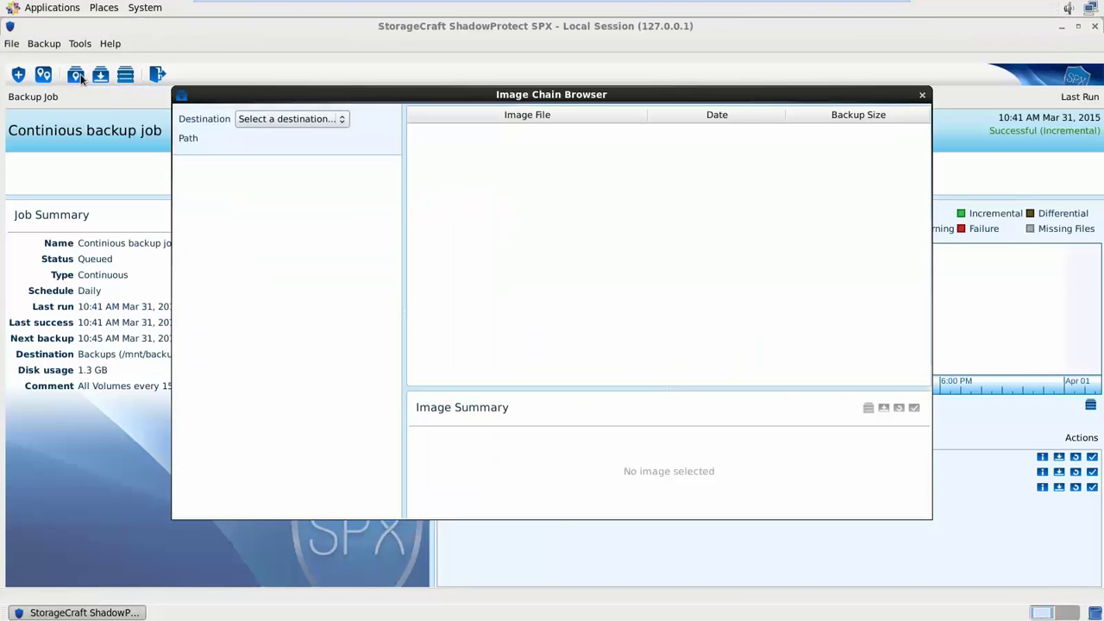
pyautogui.click(257, 119)
pyautogui.click(295, 140)
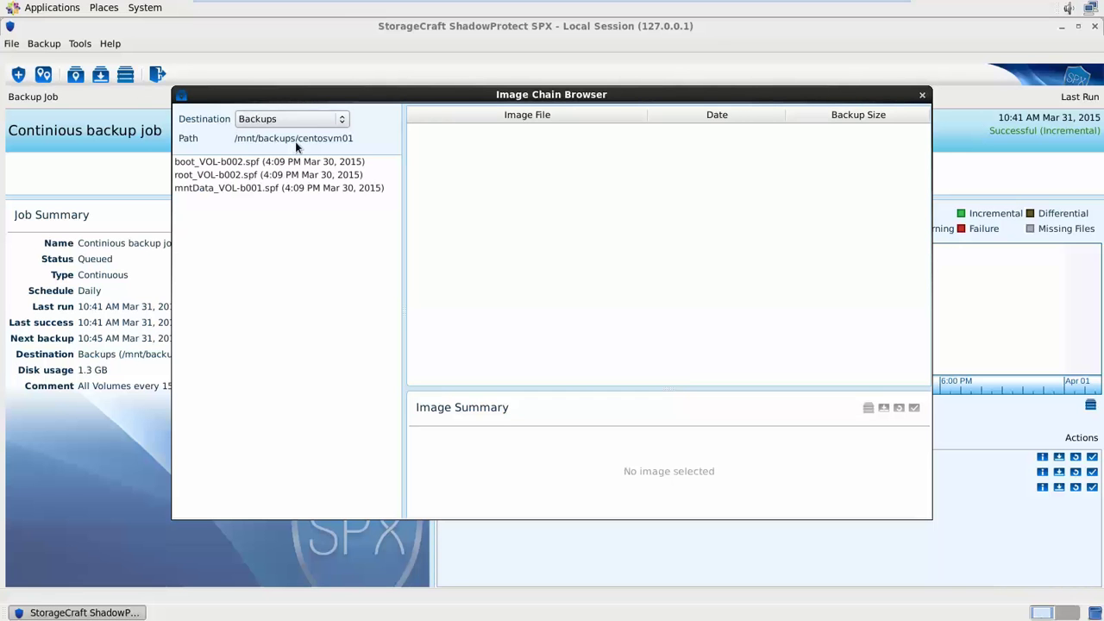
pyautogui.click(229, 188)
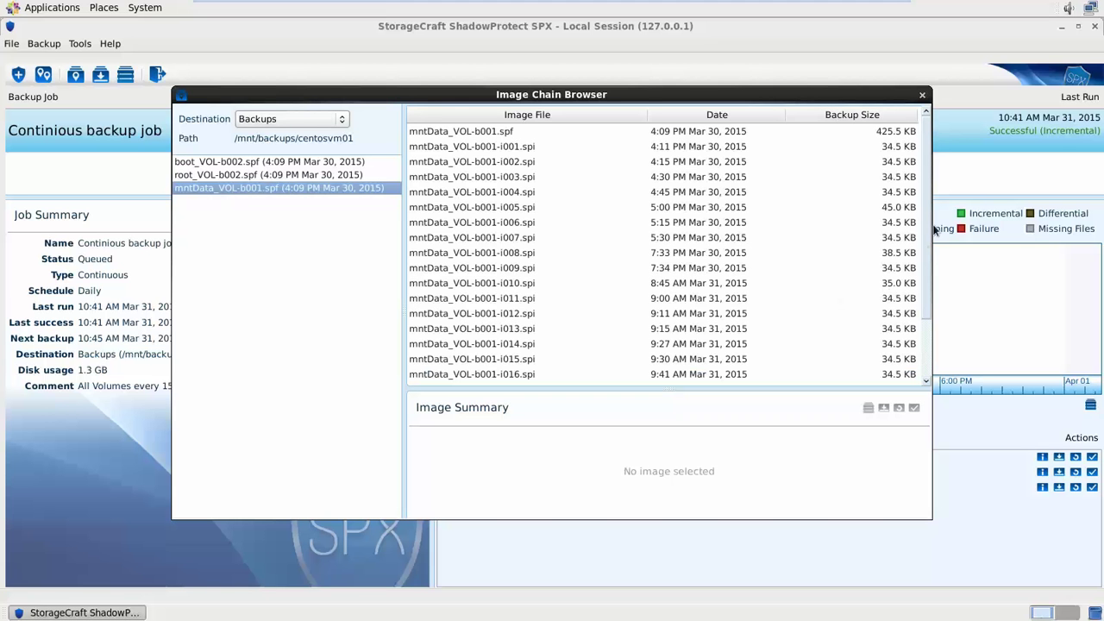
pyautogui.scroll(-3, 916, 256)
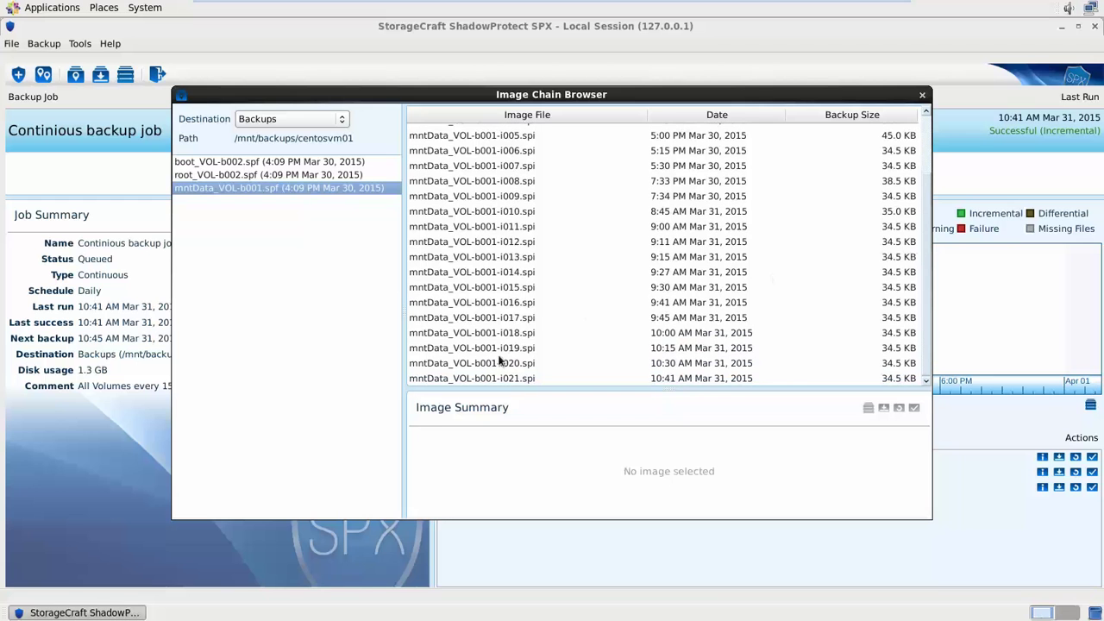
pyautogui.click(515, 381)
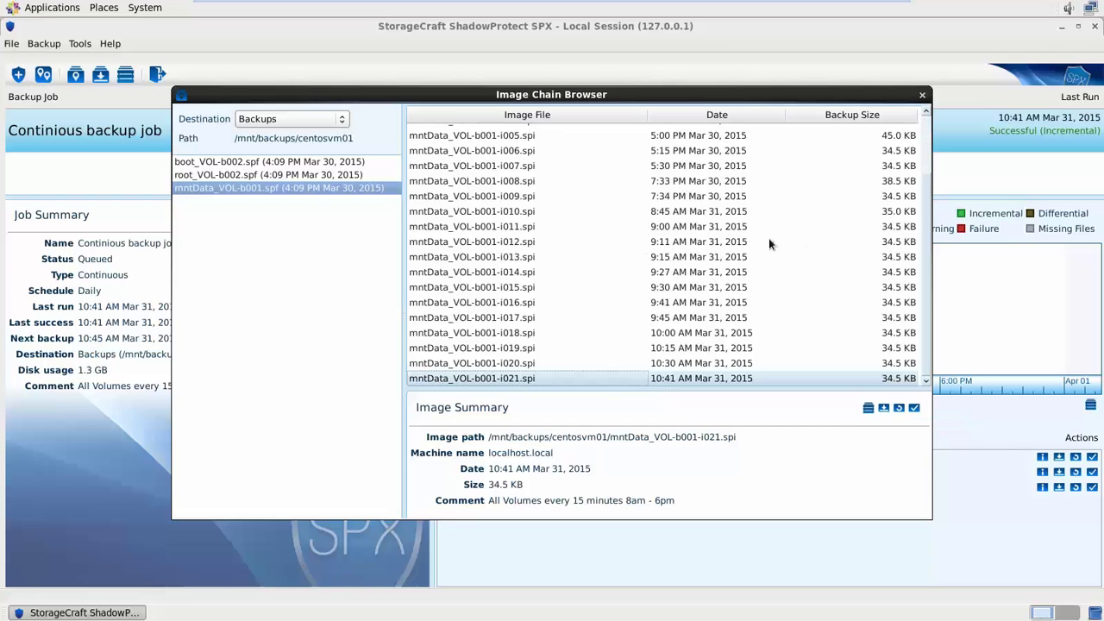
# Step: Confirm no images are mounted, then open VirtualBoot past the missing VirtualBox error
pyautogui.click(922, 95)
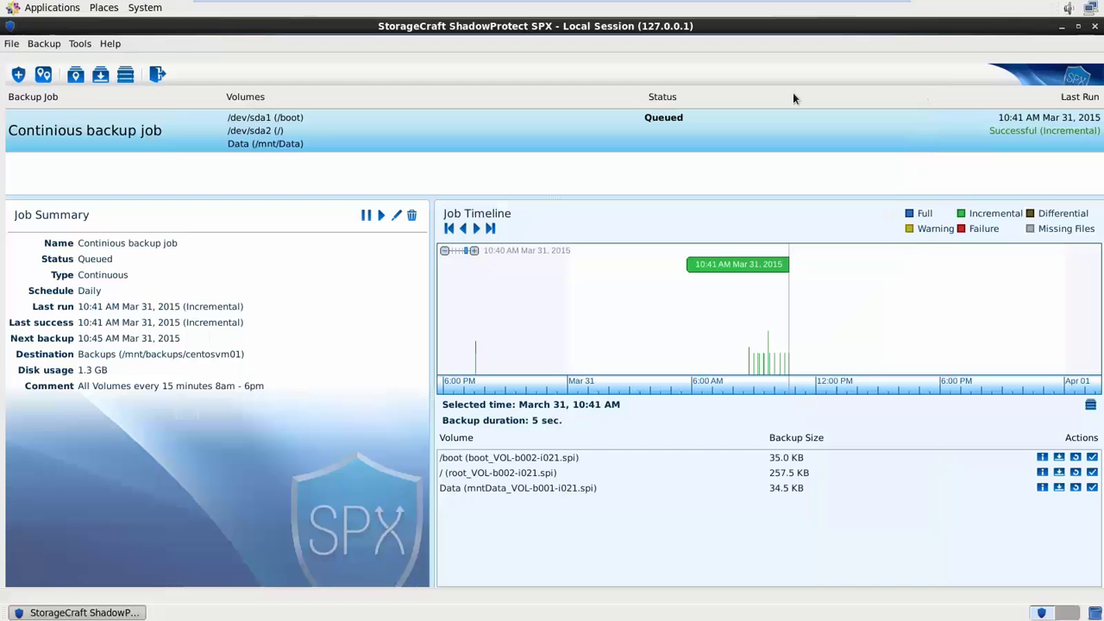
pyautogui.click(99, 76)
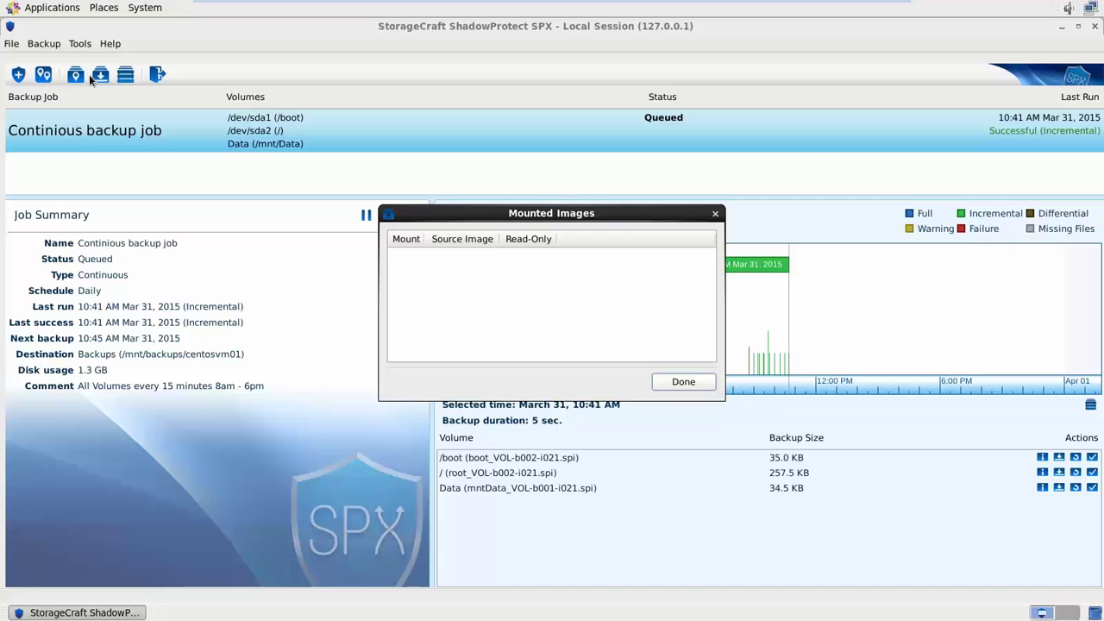
pyautogui.click(679, 381)
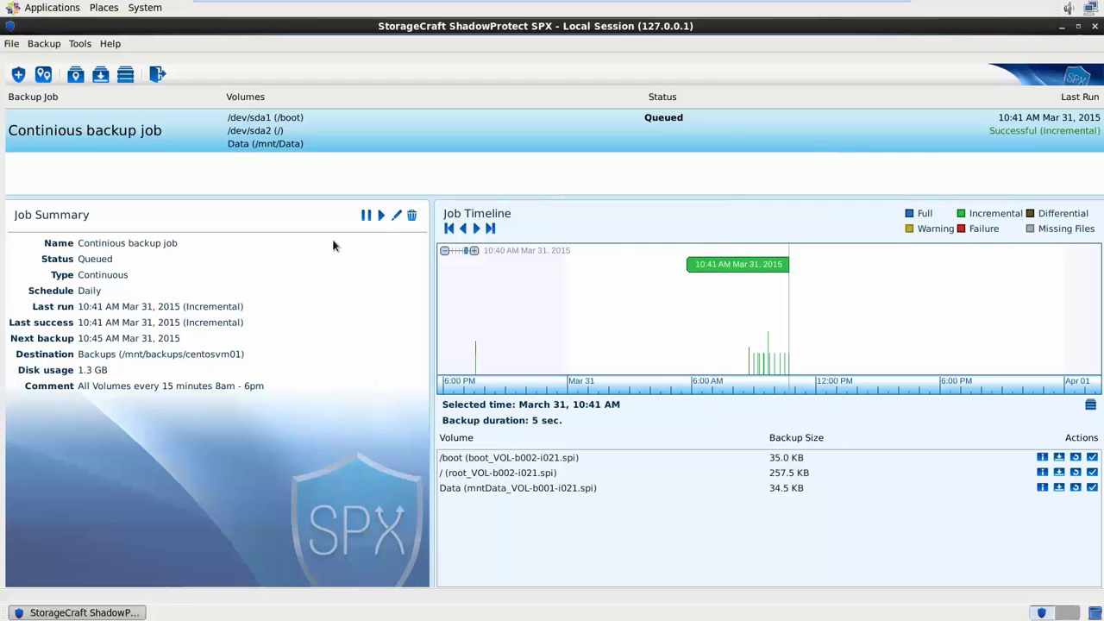
pyautogui.click(125, 76)
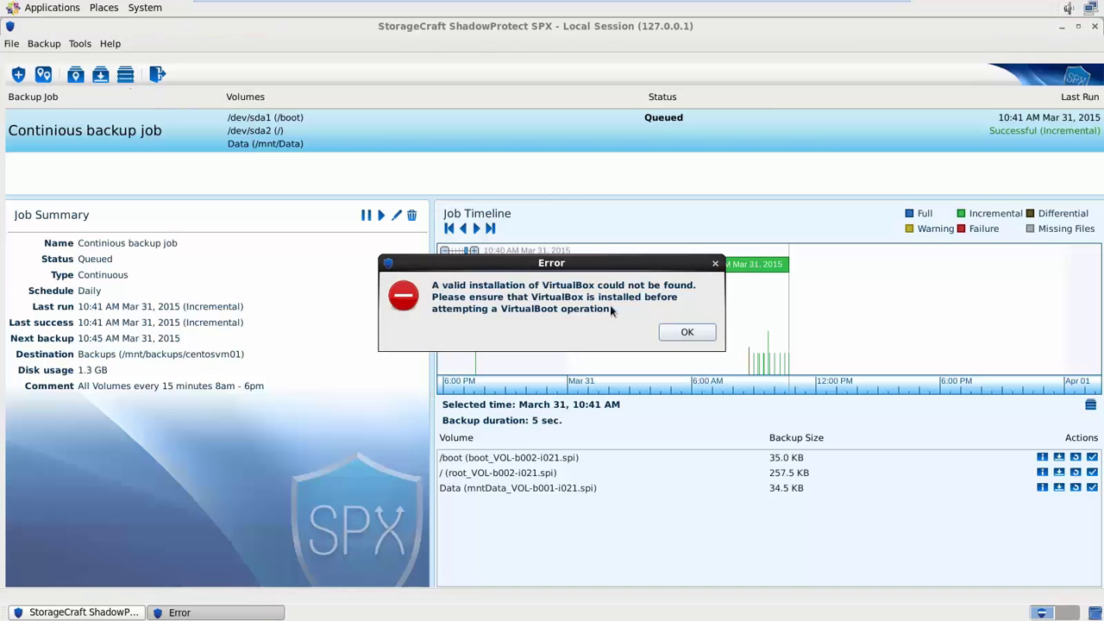
pyautogui.click(672, 331)
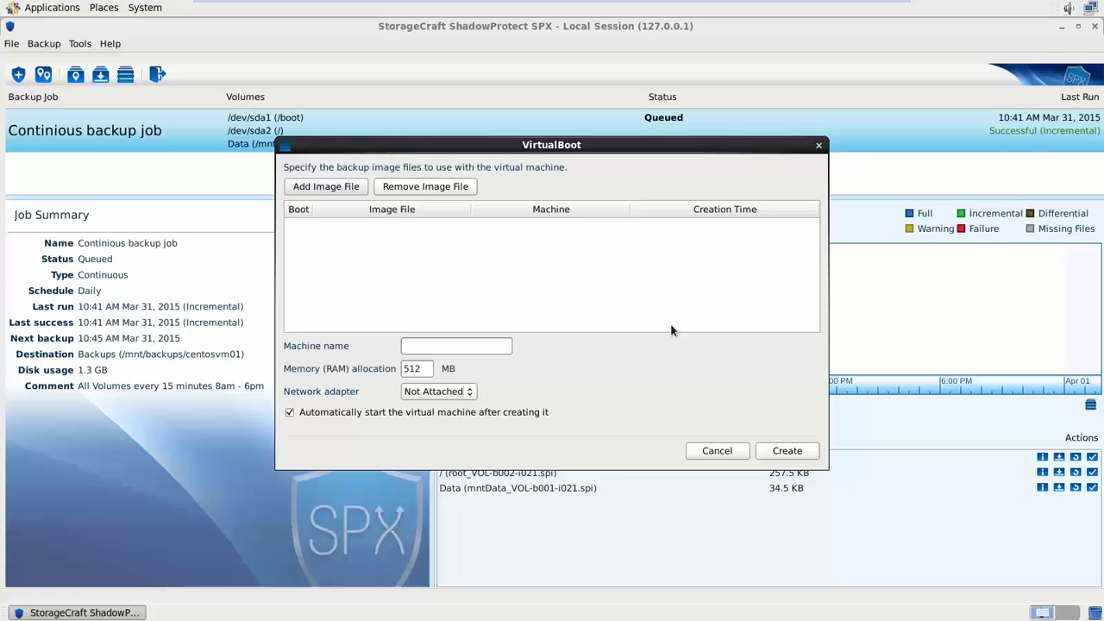
# Step: Close VirtualBoot and show the 10:00 AM backup's i018 volume images on the timeline
pyautogui.press('Escape')
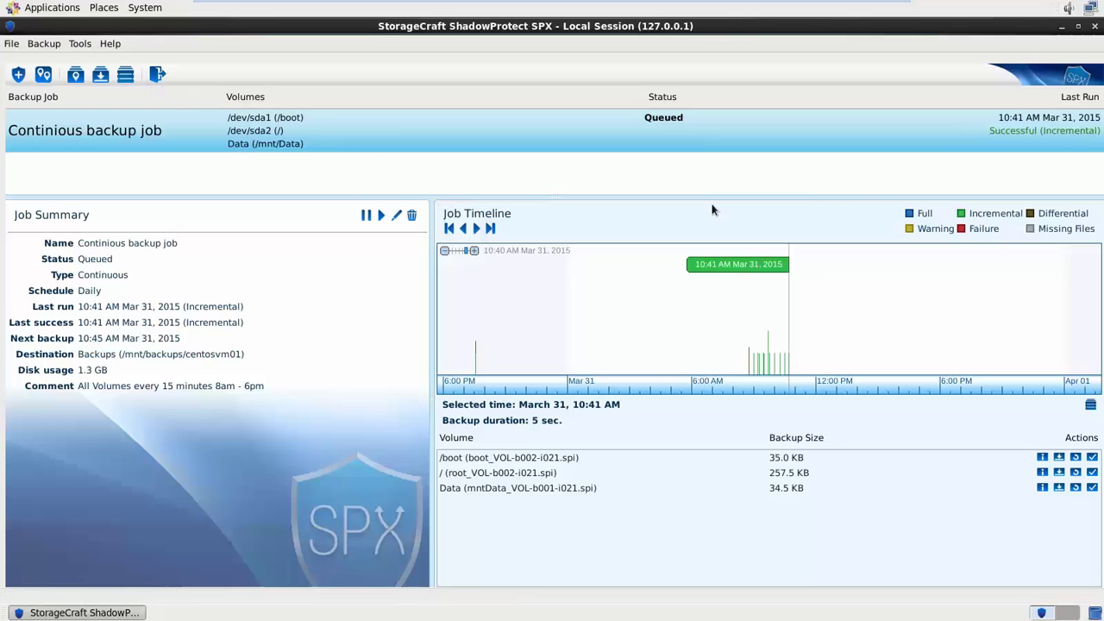
pyautogui.click(776, 361)
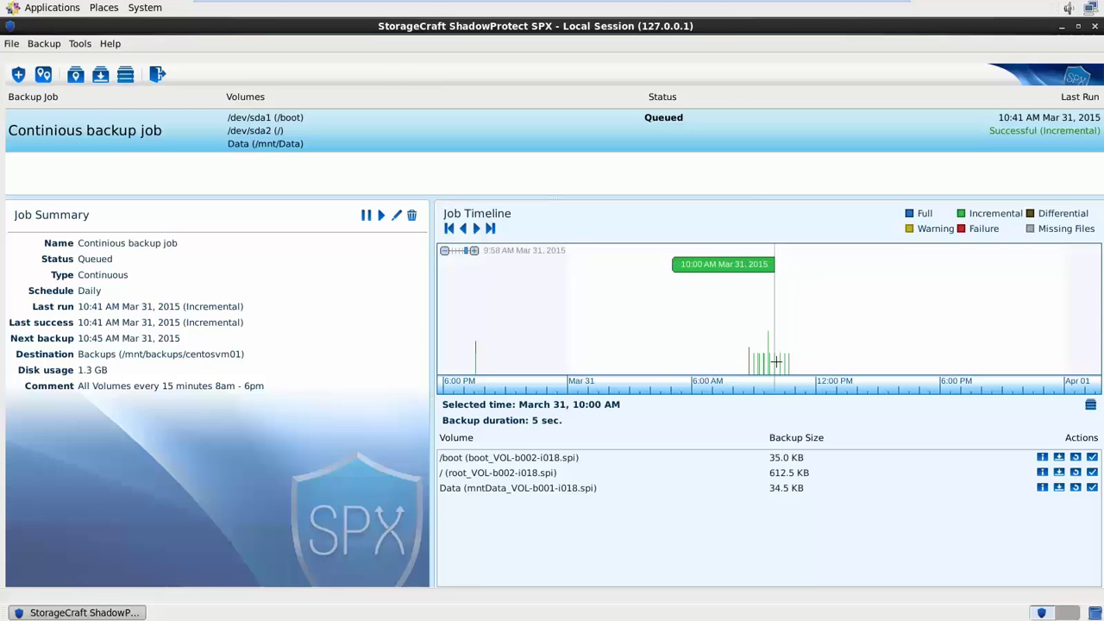